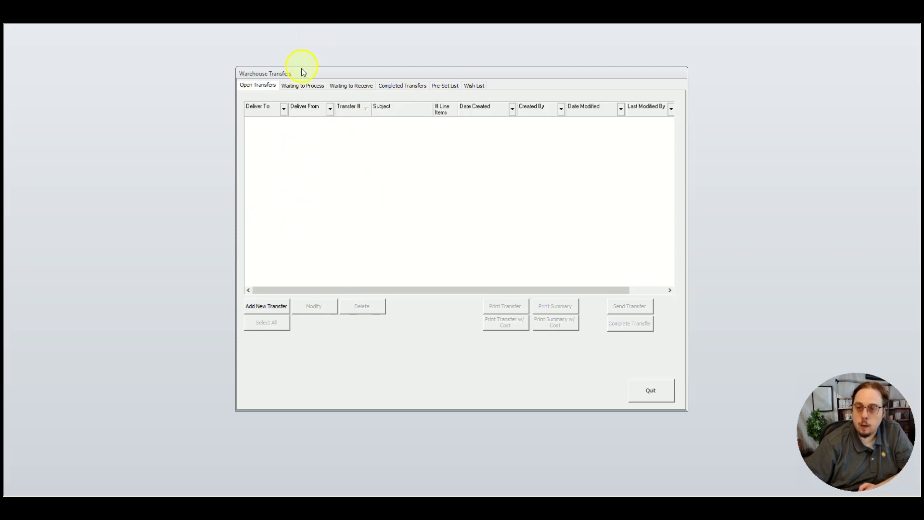
Review the waiting-to-process, completed, pre-set and wish list views of the warehouse transfers, and return to the open transfers.
{"action": "left_click", "coordinate": [317, 89]}
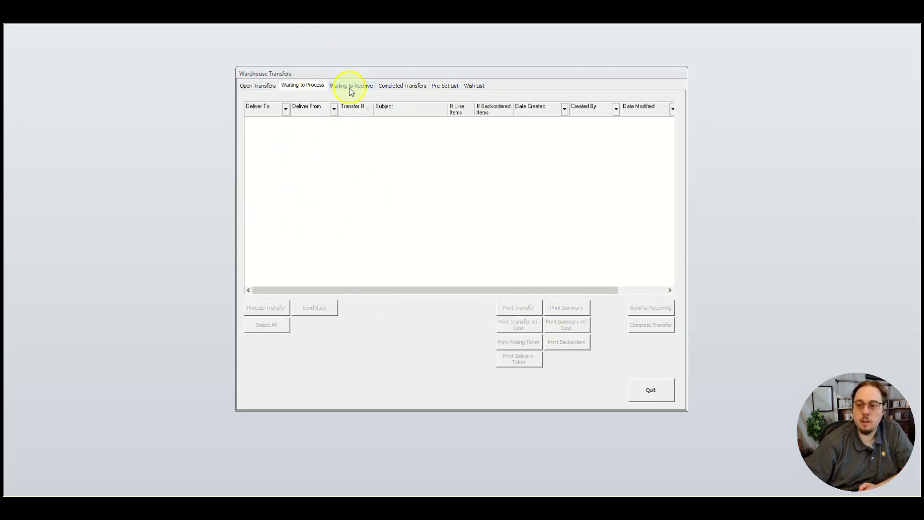
{"action": "left_click", "coordinate": [396, 90]}
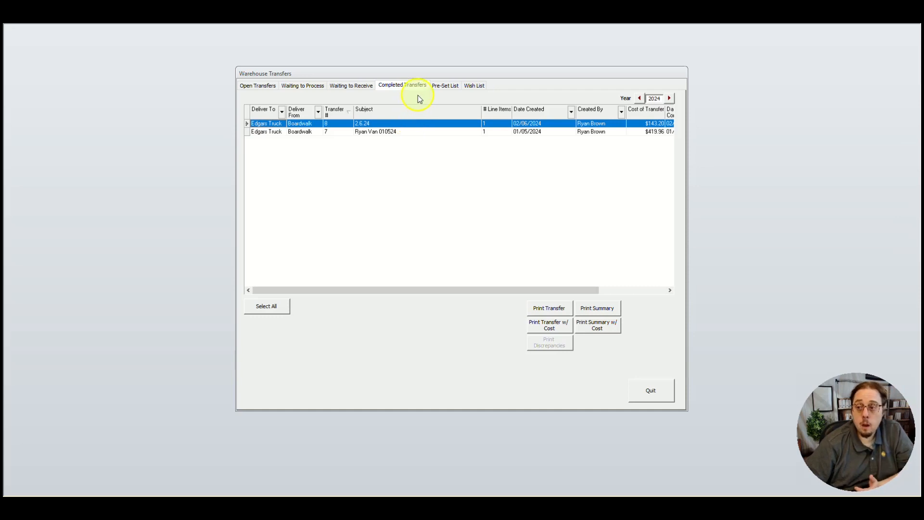
{"action": "left_click", "coordinate": [449, 89]}
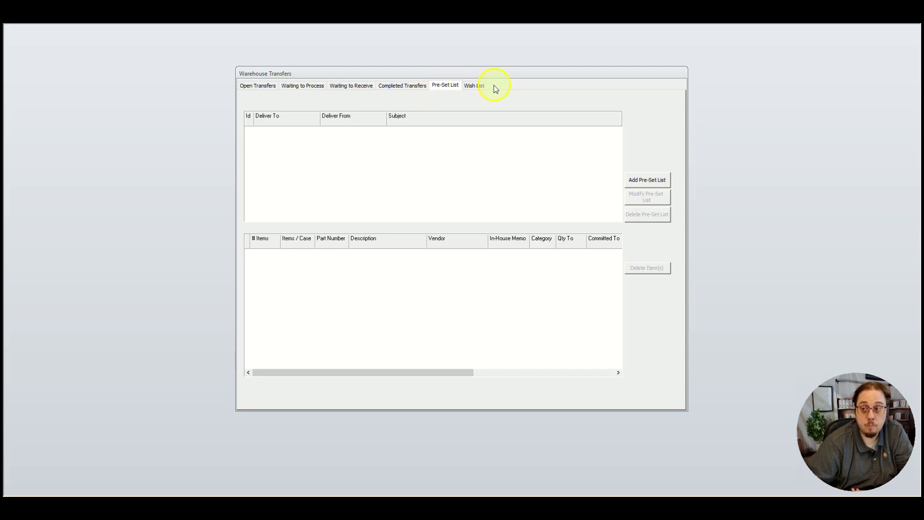
{"action": "left_click", "coordinate": [470, 88]}
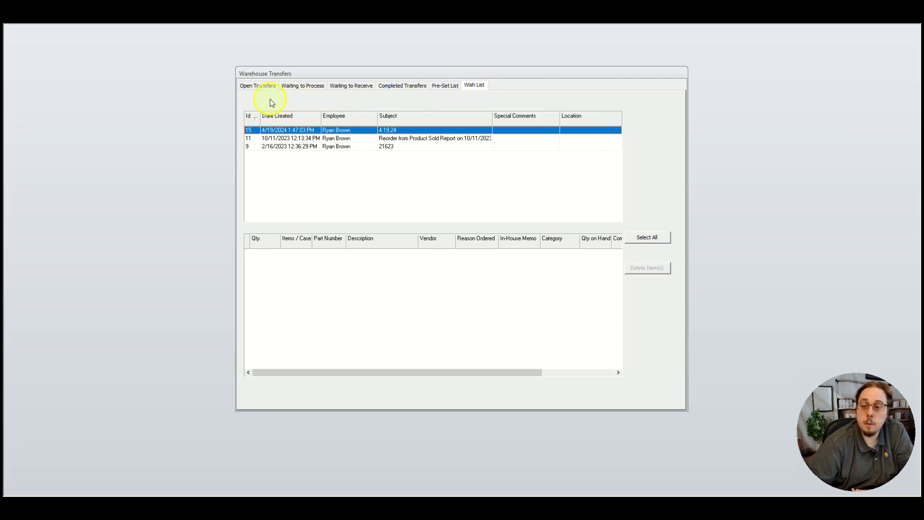
{"action": "left_click", "coordinate": [261, 86]}
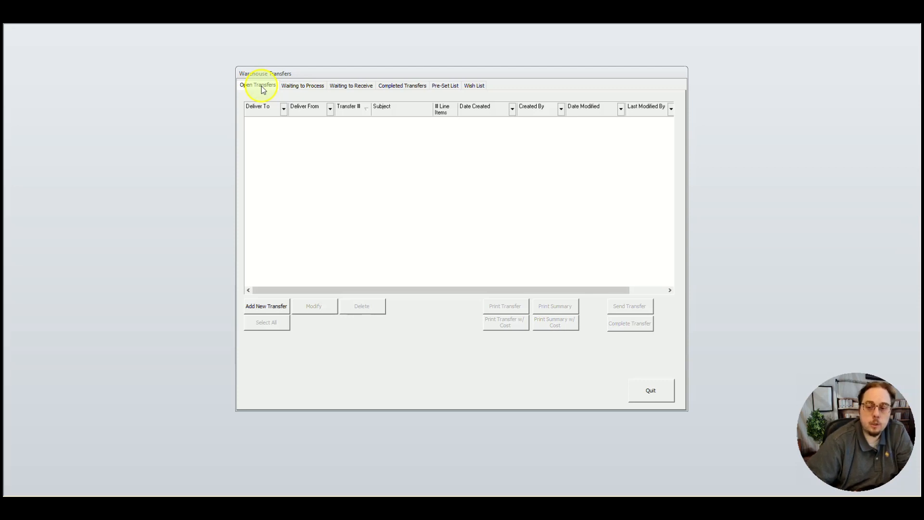
Start a new warehouse transfer with the subject "Van Xfer 05.13.2024".
{"action": "left_click", "coordinate": [268, 307]}
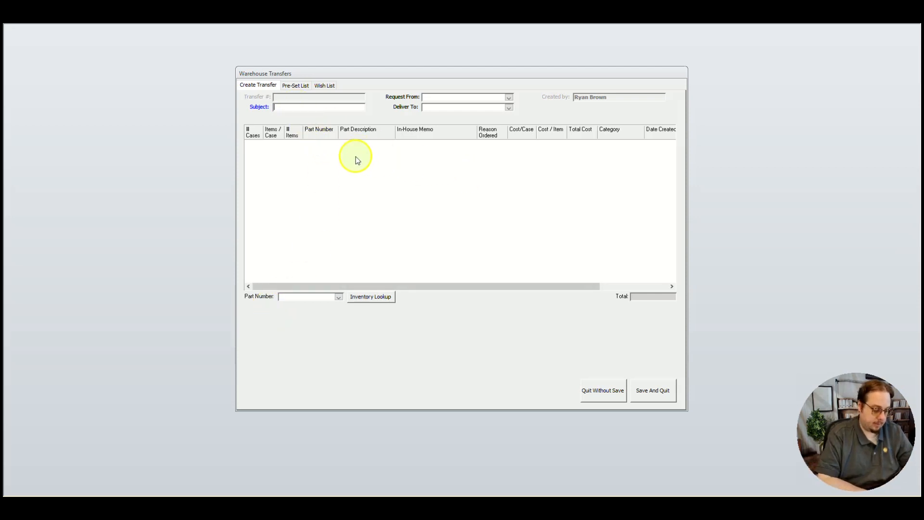
{"action": "type", "text": "Van Xfer"}
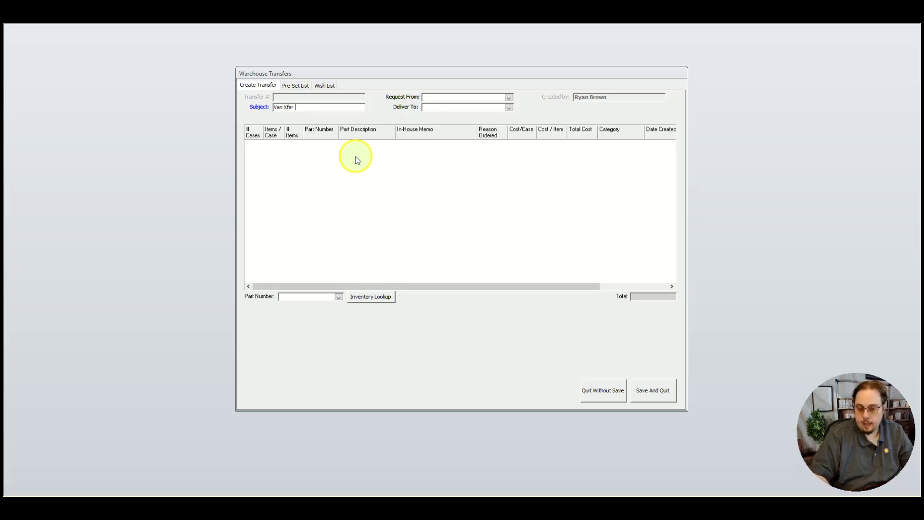
{"action": "type", "text": " 05"}
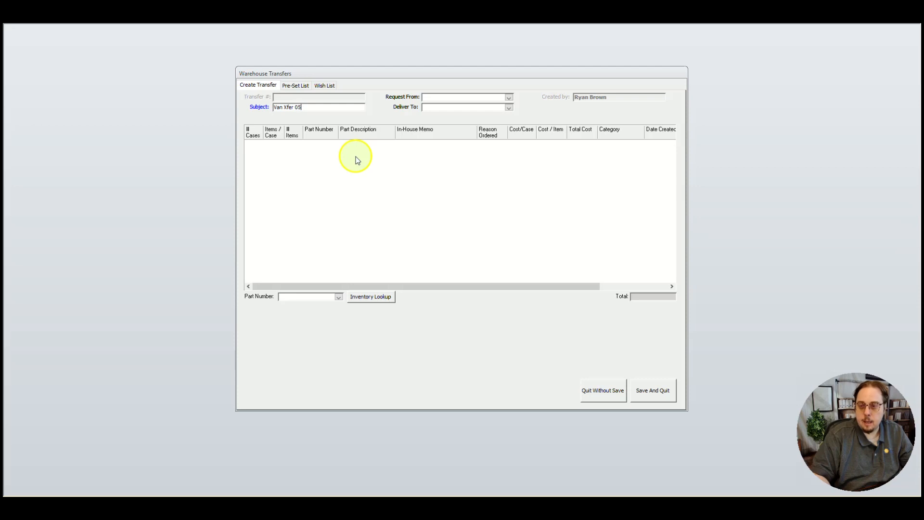
{"action": "type", "text": ".13"}
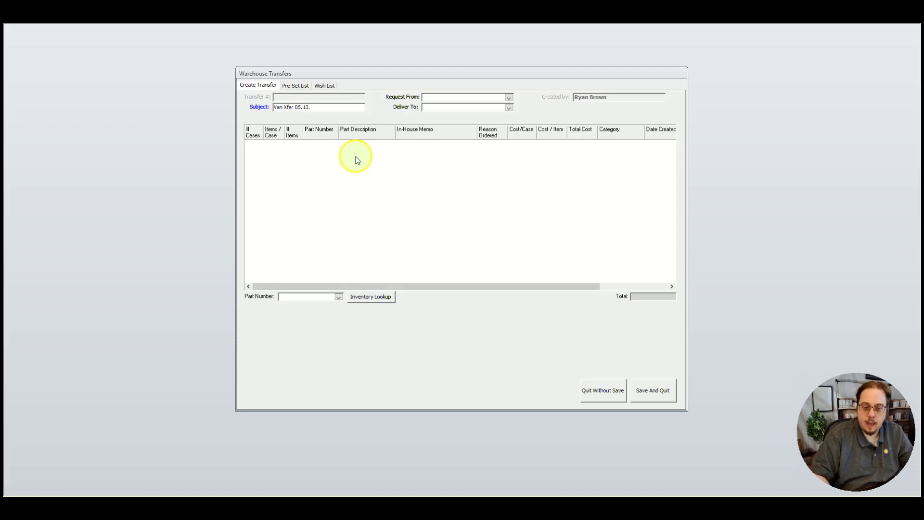
{"action": "type", "text": ".2024"}
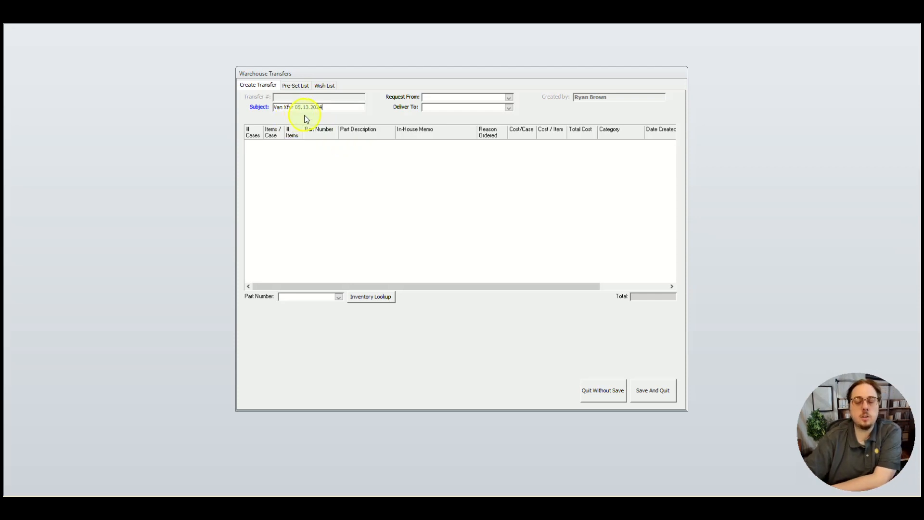
Set the transfer to request stock from Boardwalk and deliver it to Edgars Truck.
{"action": "left_click", "coordinate": [510, 98]}
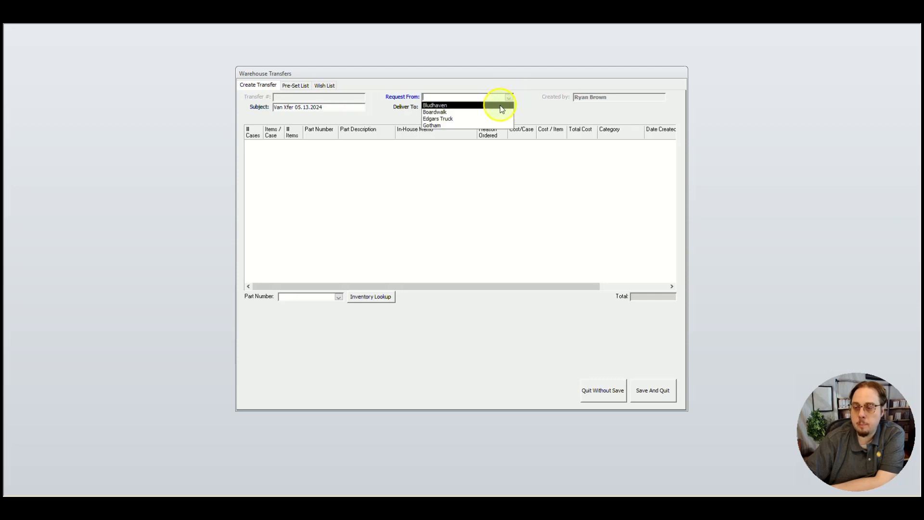
{"action": "left_click", "coordinate": [503, 111]}
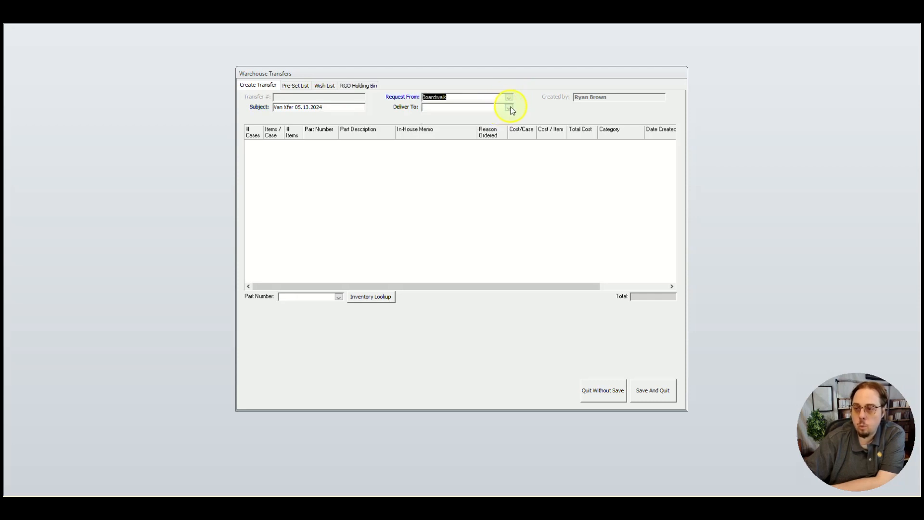
{"action": "left_click", "coordinate": [509, 107]}
{"action": "left_click", "coordinate": [500, 127]}
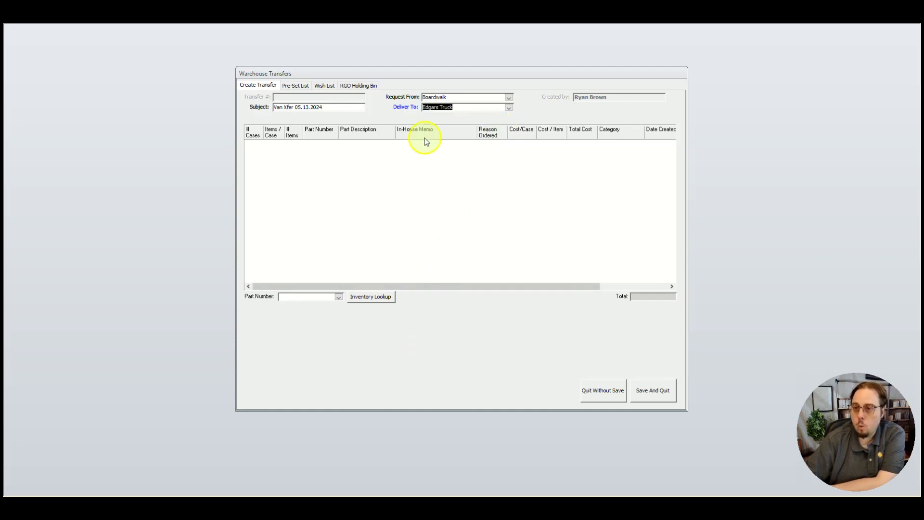
Add part 1LBSHOCK to the transfer with 25 total items.
{"action": "left_click", "coordinate": [301, 297]}
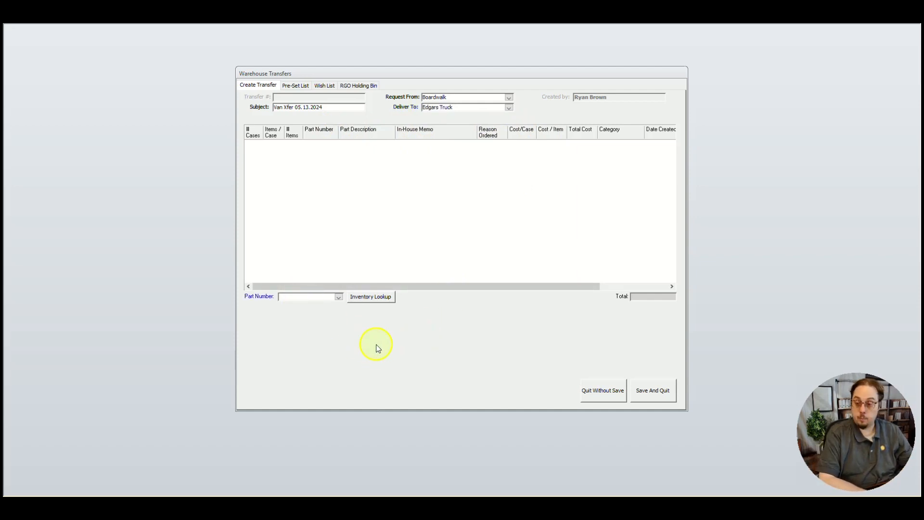
{"action": "type", "text": "1lbSHOCK"}
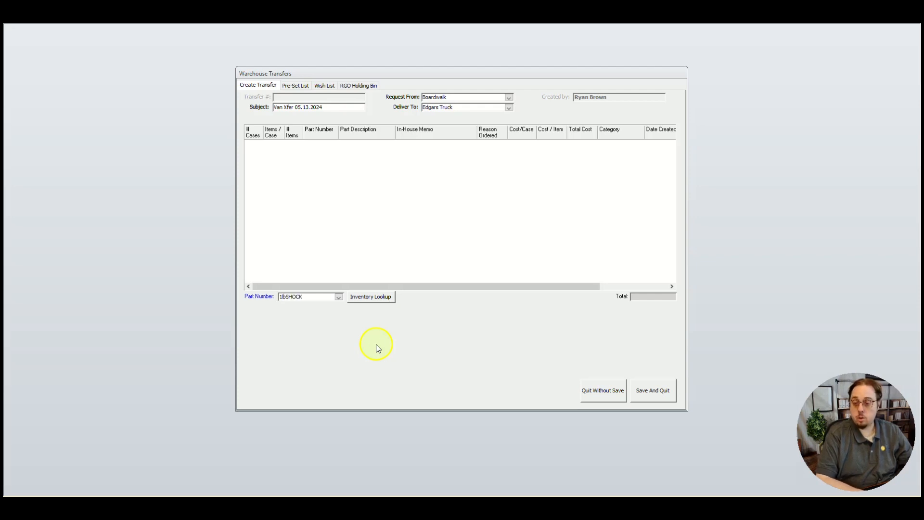
{"action": "key", "text": "Return"}
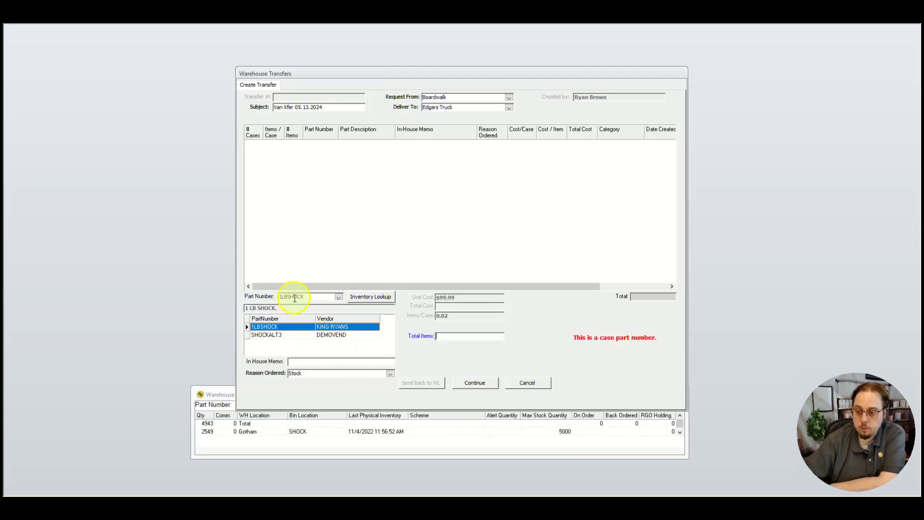
{"action": "left_click", "coordinate": [449, 335]}
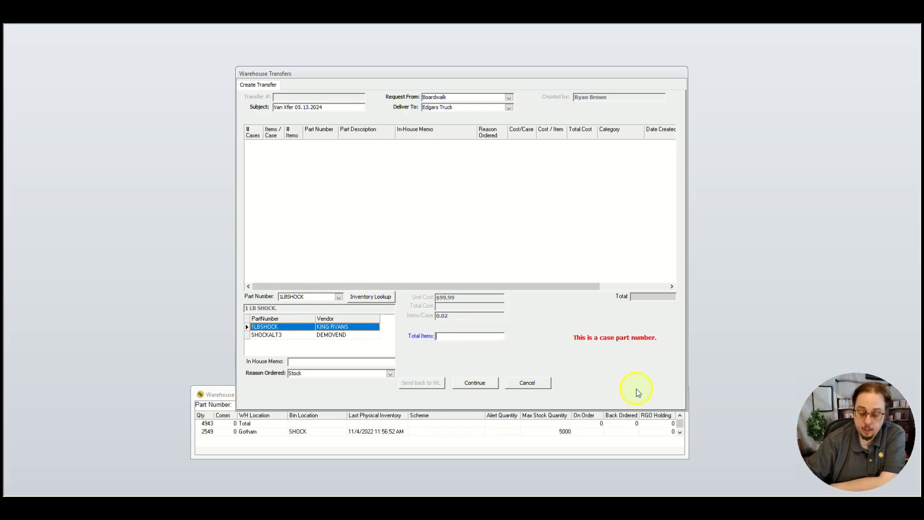
{"action": "type", "text": "25"}
{"action": "key", "text": "Tab"}
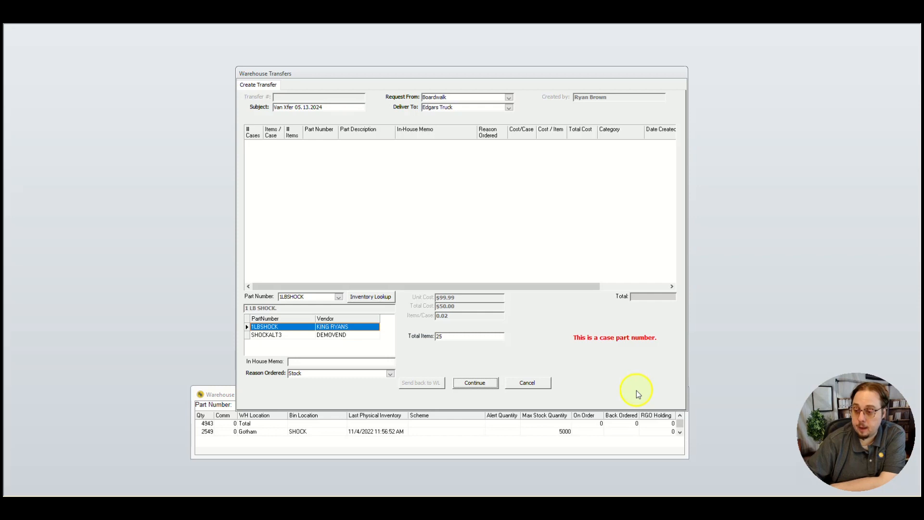
{"action": "left_click", "coordinate": [496, 382]}
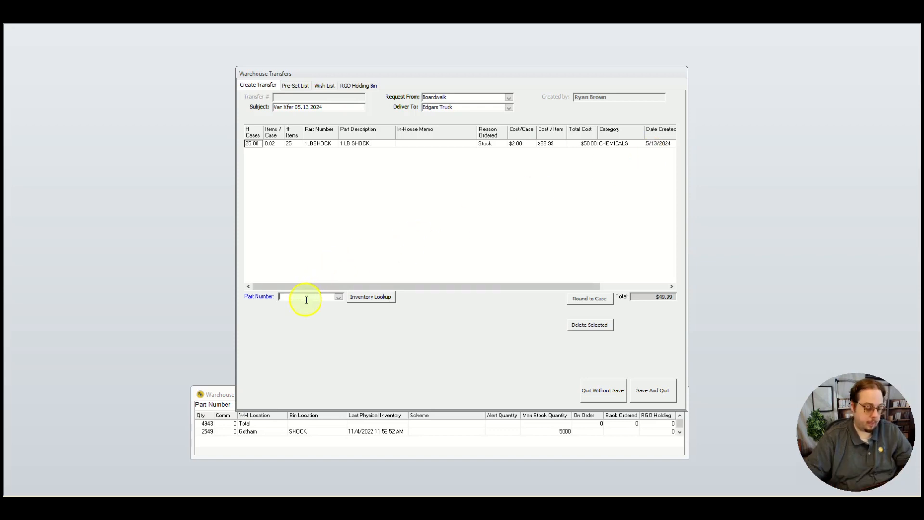
Add part PHUP to the transfer with a quantity of 10 cases.
{"action": "type", "text": "phu"}
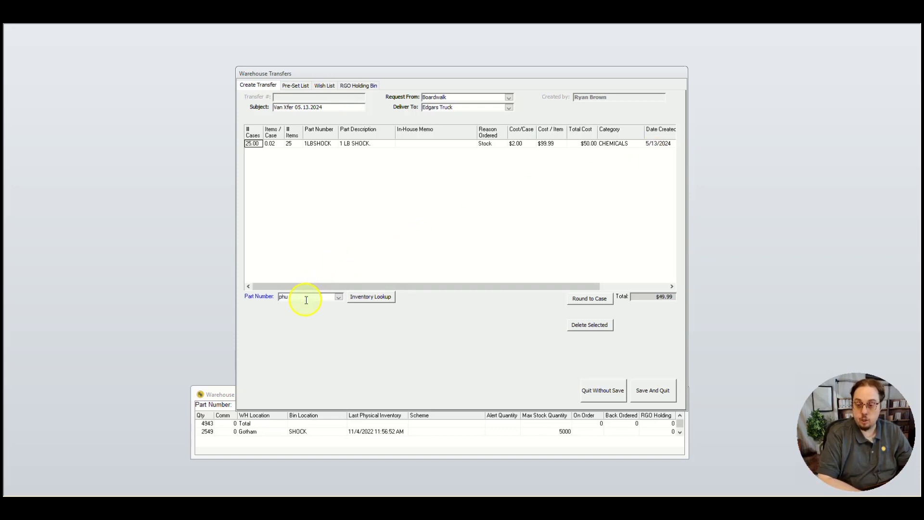
{"action": "type", "text": "p"}
{"action": "key", "text": "Return"}
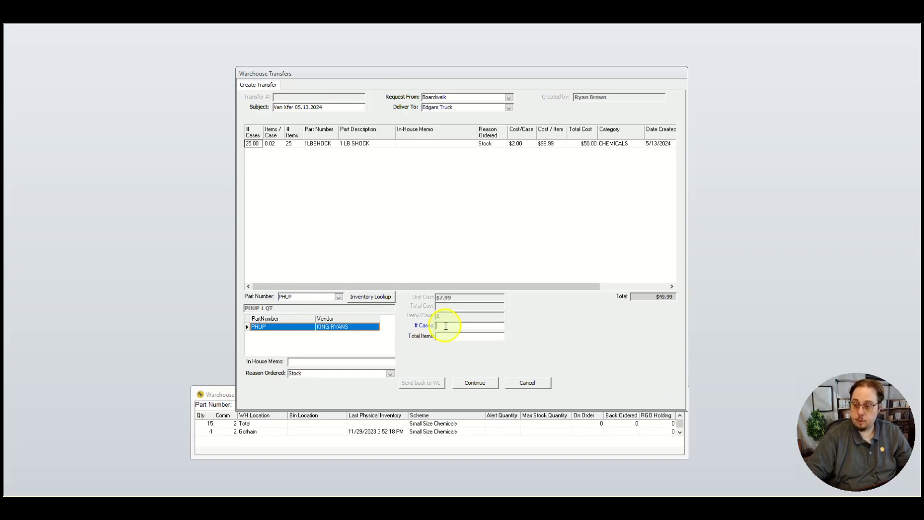
{"action": "type", "text": "10"}
{"action": "key", "text": "Tab"}
{"action": "left_click", "coordinate": [482, 385]}
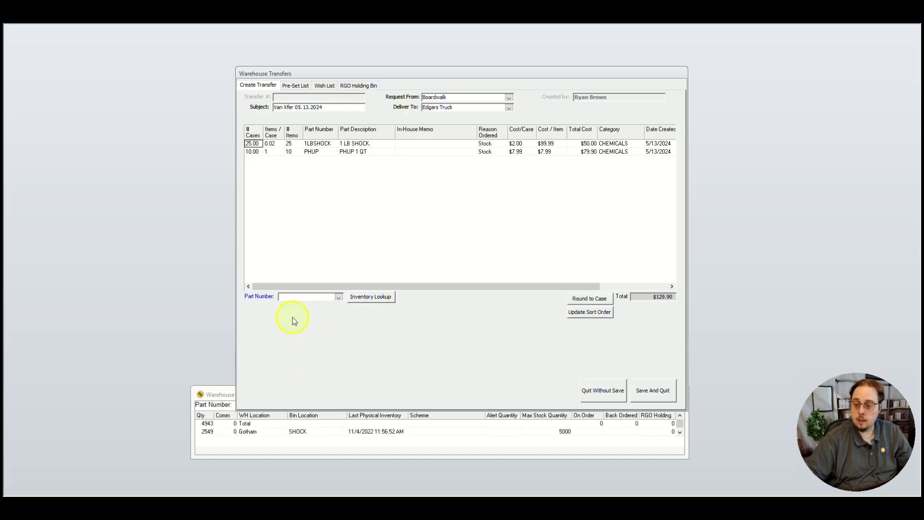
Add part AH-CB, the Arm & Hammer clear balance tablets, to the transfer with 25 cases.
{"action": "type", "text": "ah"}
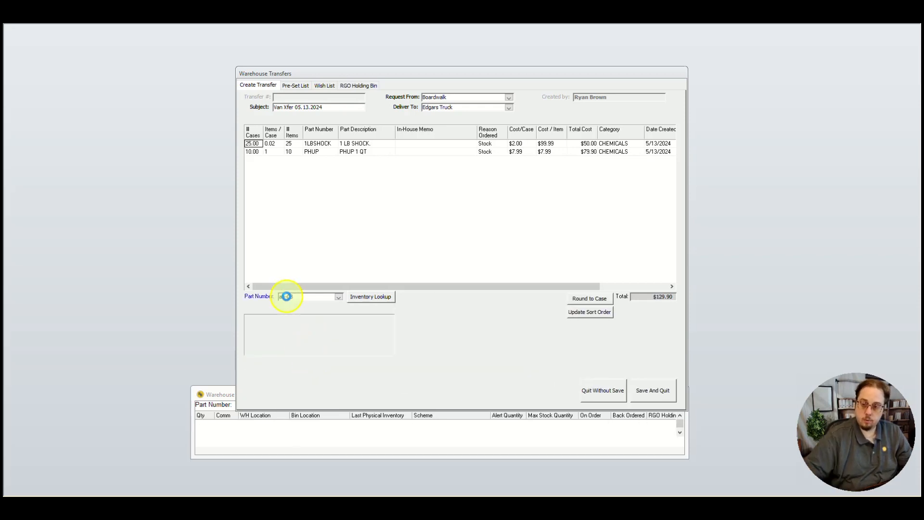
{"action": "key", "text": "Return"}
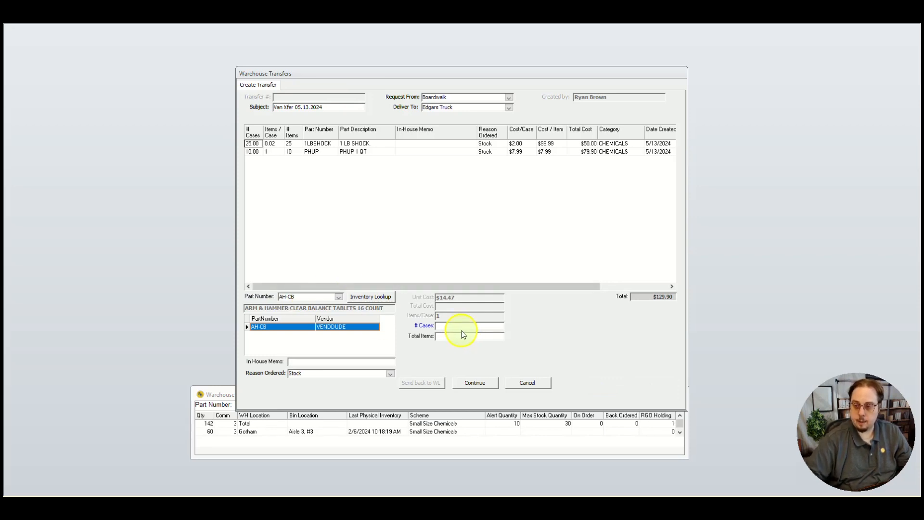
{"action": "type", "text": "25"}
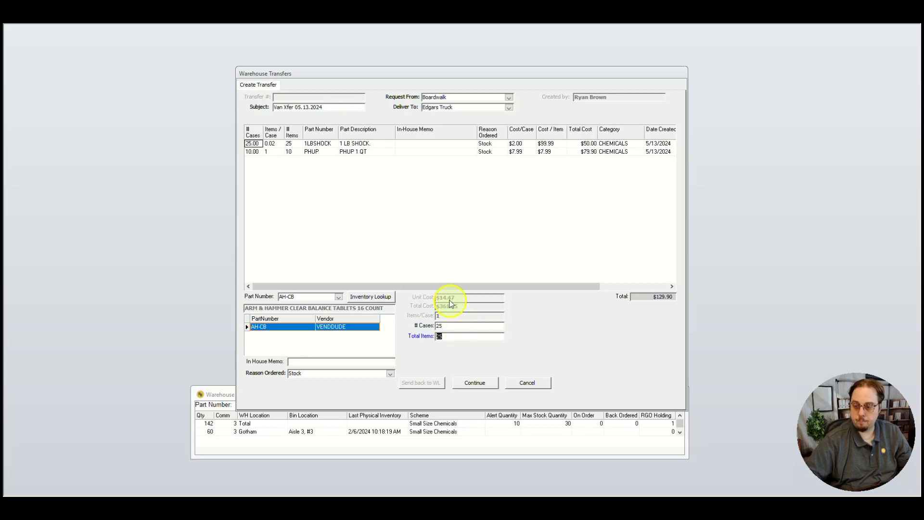
{"action": "left_click", "coordinate": [471, 382]}
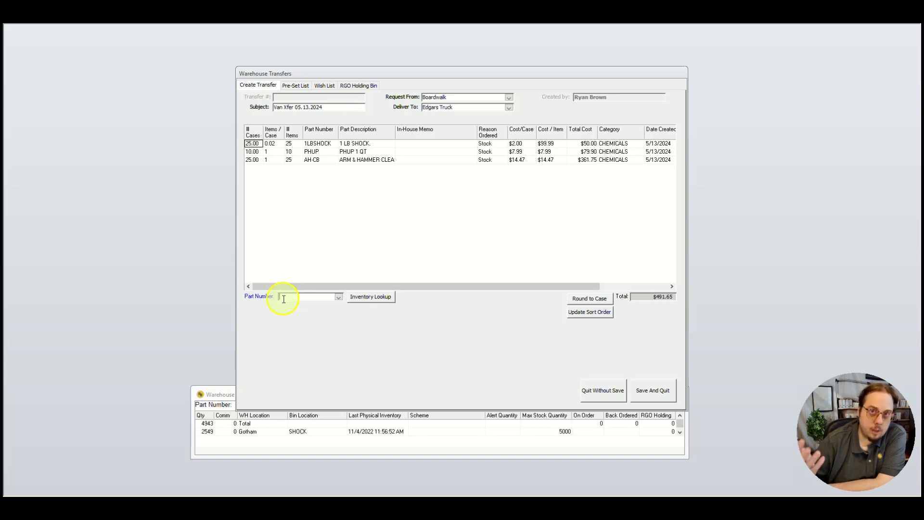
Look up the DEFOAMER part in the MISC inventory category, apply it to the transfer, and save and close the transfer.
{"action": "left_click", "coordinate": [370, 298]}
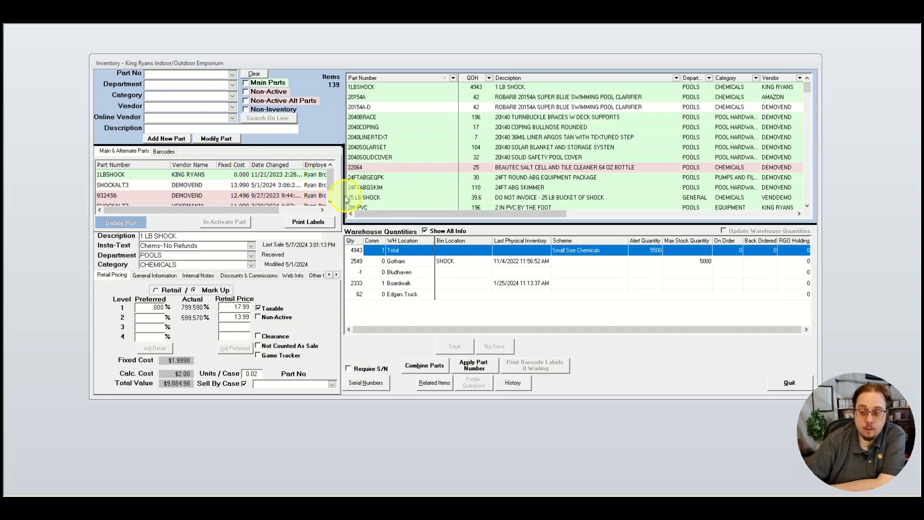
{"action": "scroll", "coordinate": [418, 159], "scroll_direction": "down", "scroll_amount": 2}
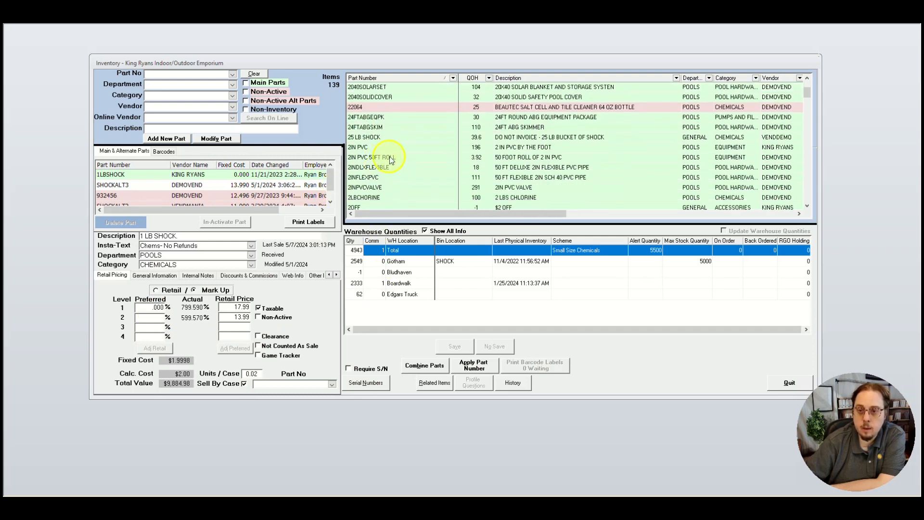
{"action": "left_click", "coordinate": [234, 100]}
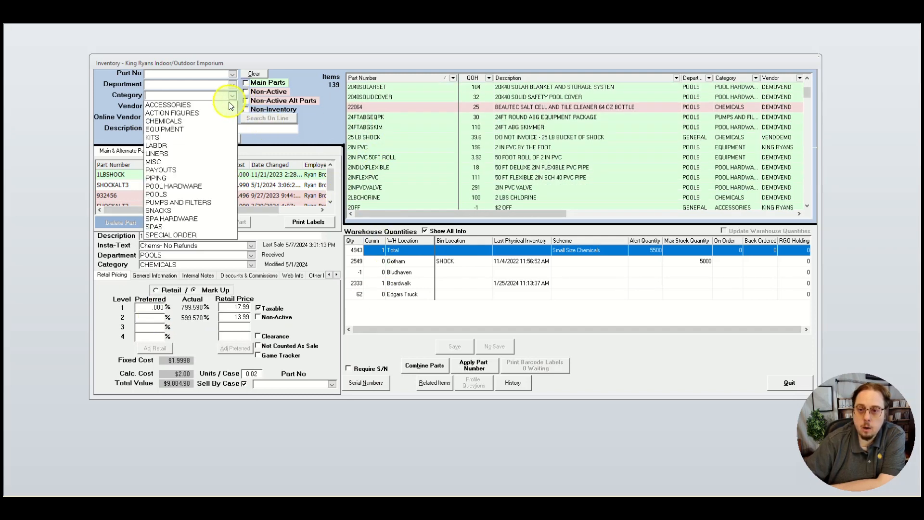
{"action": "left_click", "coordinate": [202, 154]}
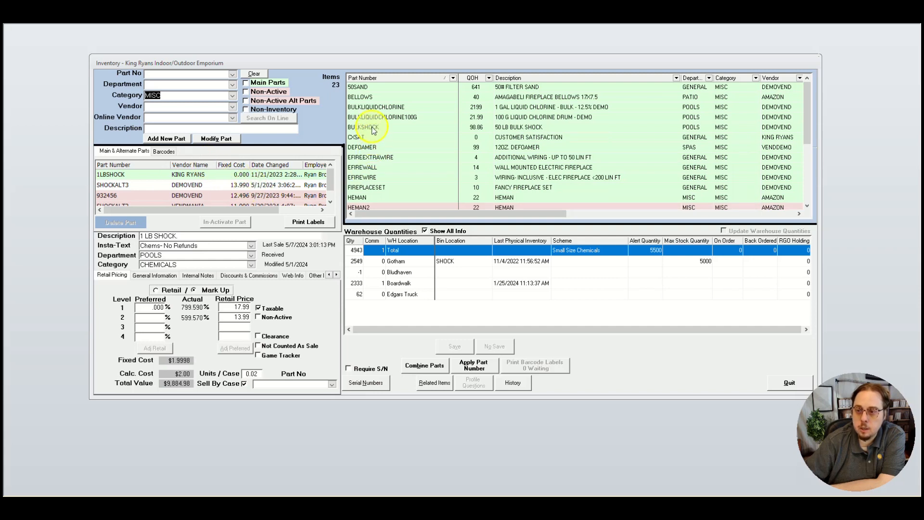
{"action": "left_click", "coordinate": [363, 147]}
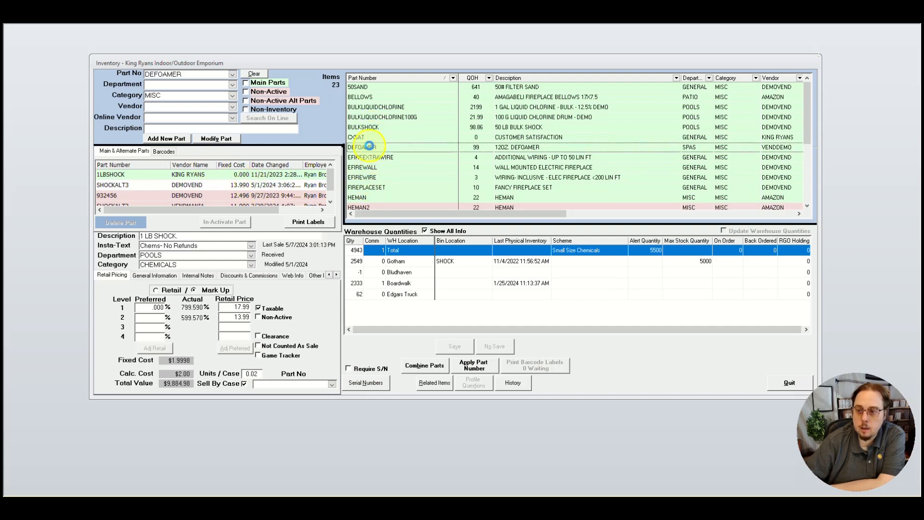
{"action": "left_click", "coordinate": [474, 365]}
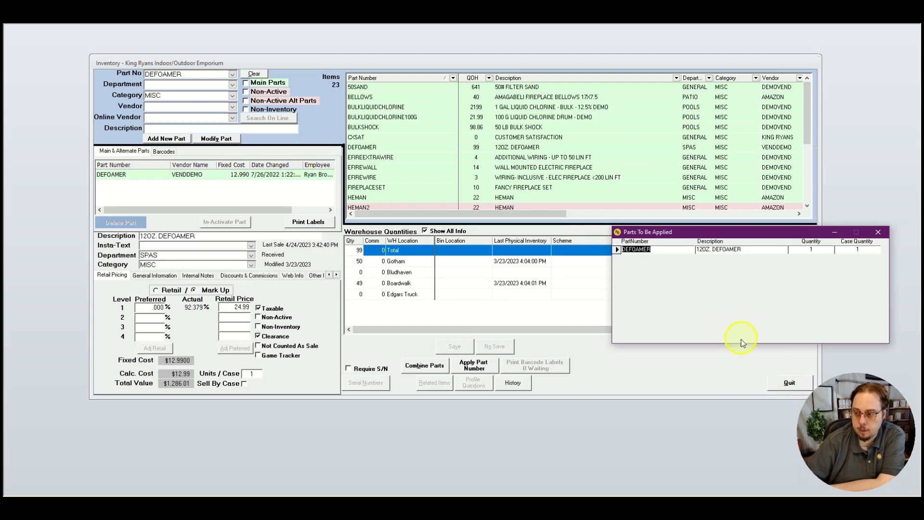
{"action": "left_click", "coordinate": [789, 383]}
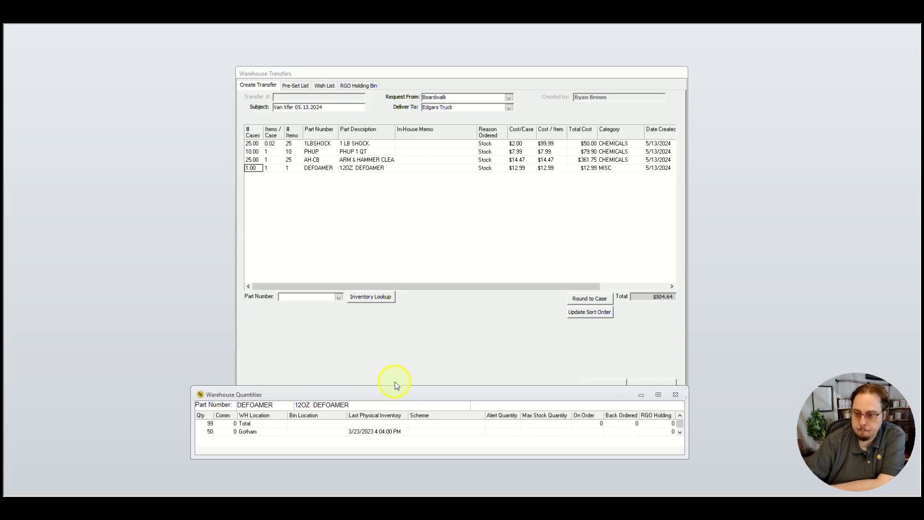
{"action": "left_click", "coordinate": [466, 326]}
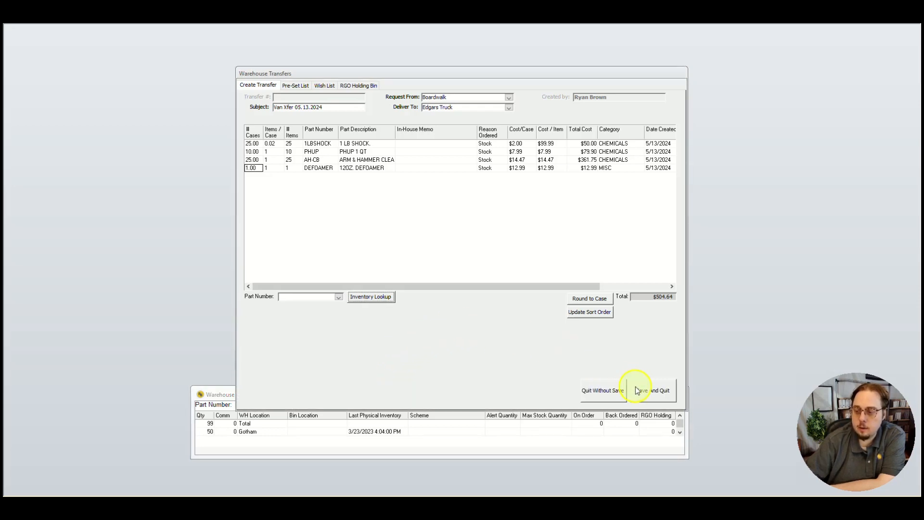
{"action": "left_click", "coordinate": [644, 391]}
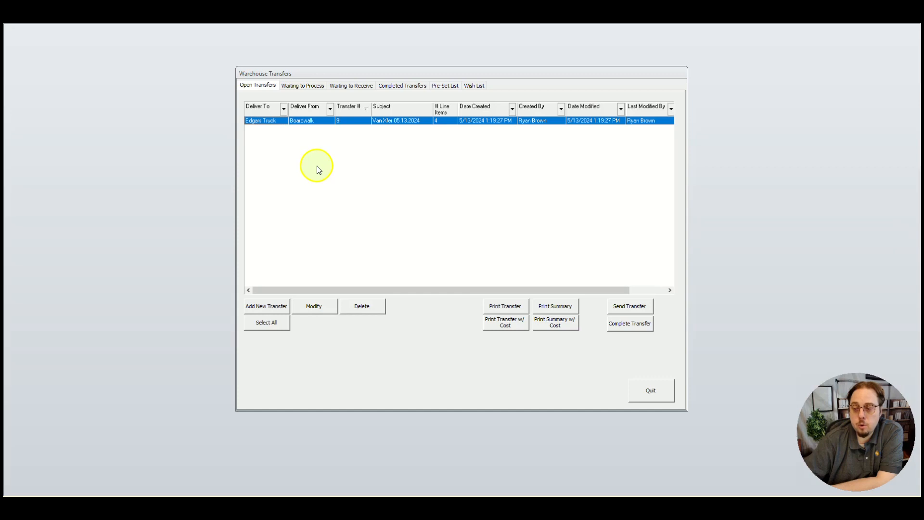
Send the open Boardwalk to Edgars Truck transfer for processing, and preview its summary report from the transfers waiting to process.
{"action": "left_click", "coordinate": [634, 309]}
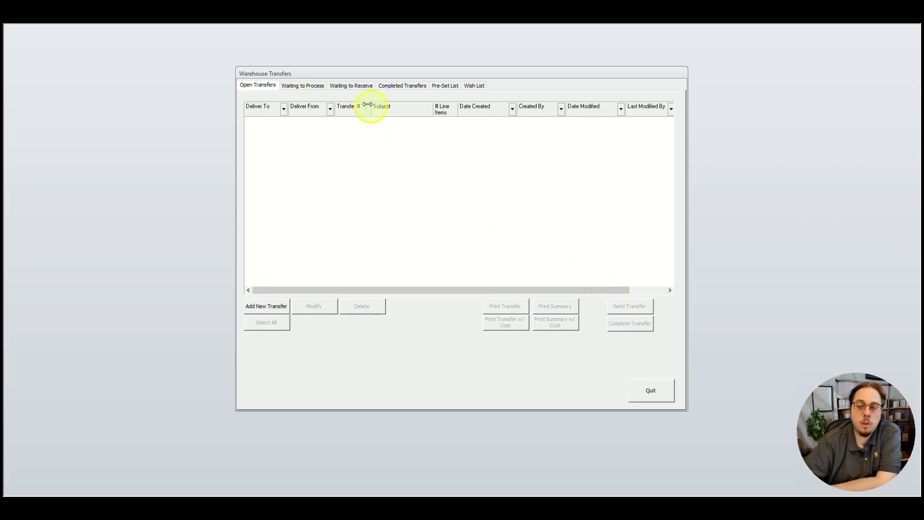
{"action": "left_click", "coordinate": [300, 85]}
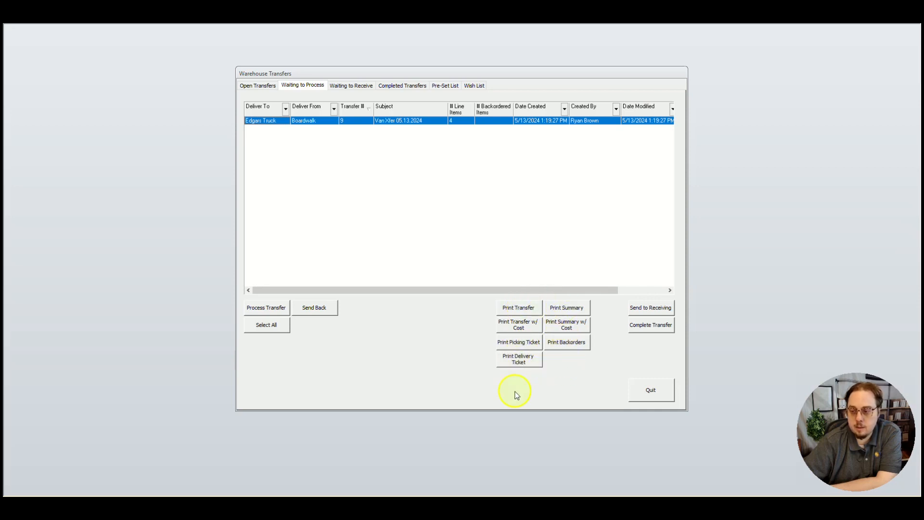
{"action": "left_click", "coordinate": [566, 307]}
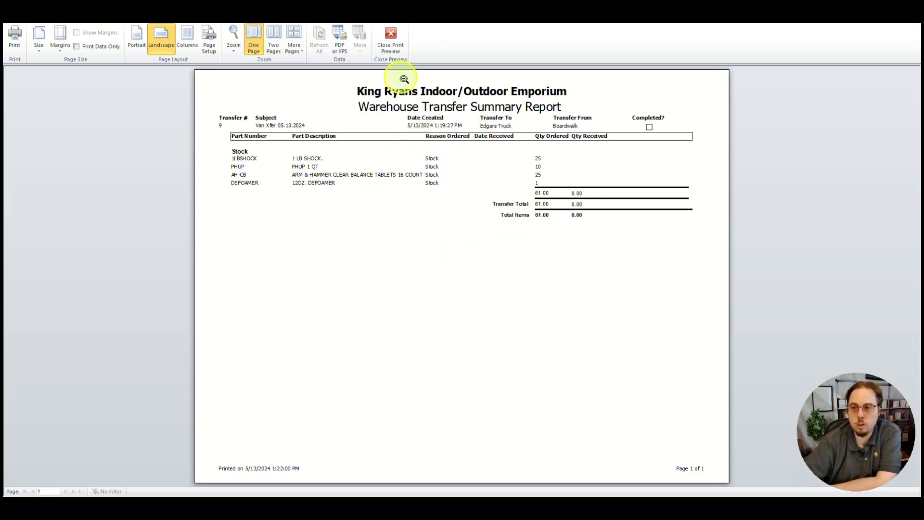
{"action": "left_click", "coordinate": [386, 39]}
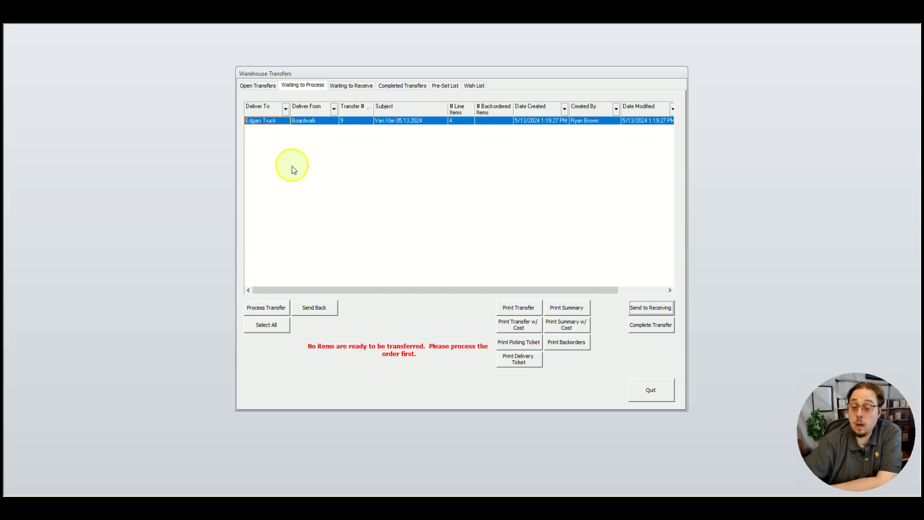
Open the waiting transfer for processing and mark part 1LBSHOCK as ready to be transferred with 25 items sent.
{"action": "left_click", "coordinate": [276, 309]}
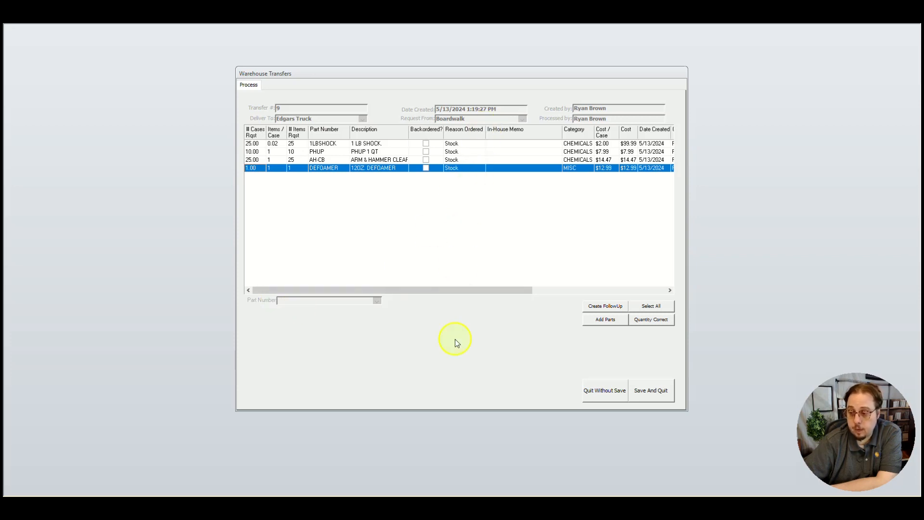
{"action": "left_click", "coordinate": [658, 308]}
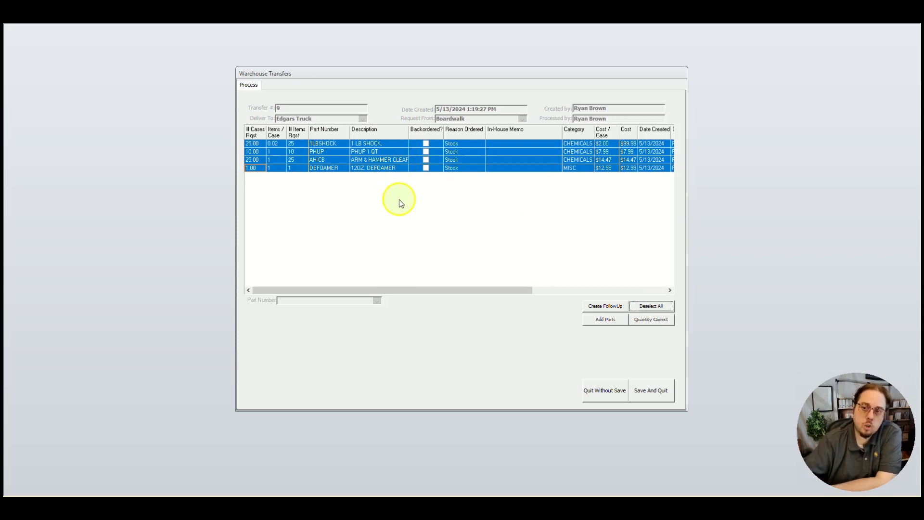
{"action": "left_click", "coordinate": [303, 144]}
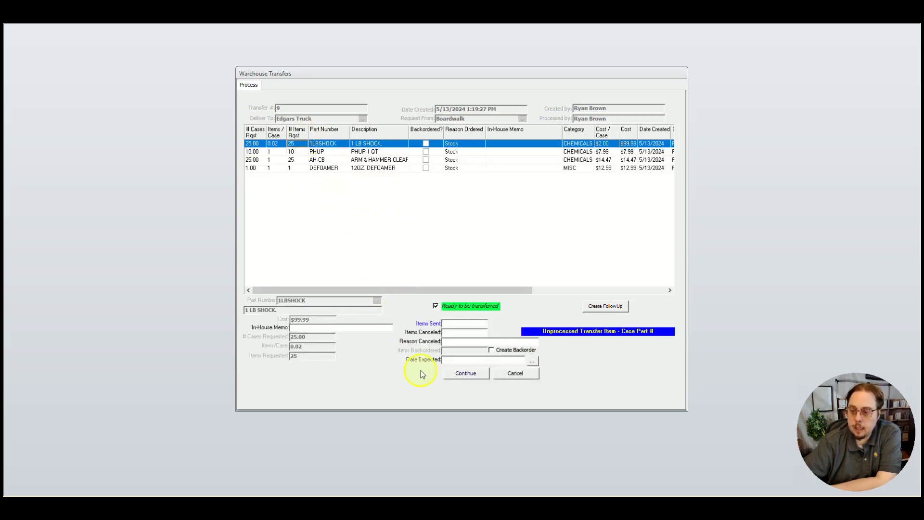
{"action": "type", "text": "2"}
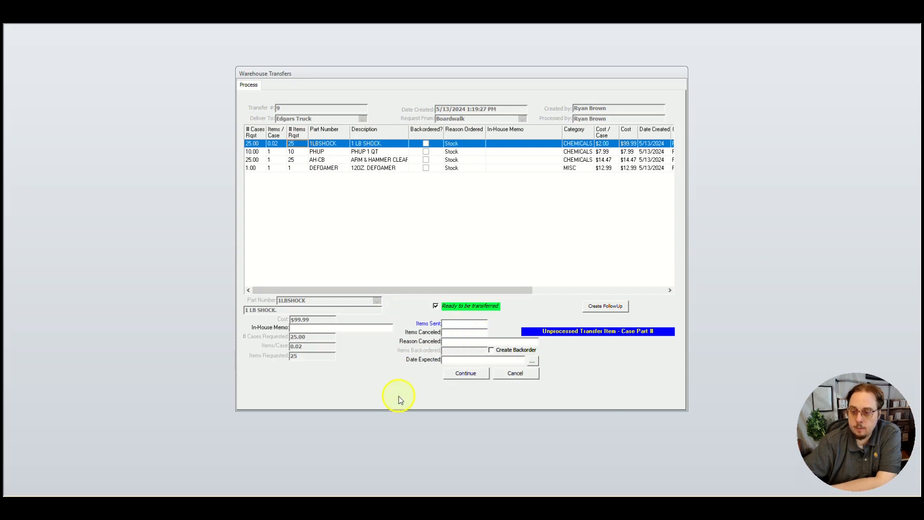
{"action": "type", "text": "5"}
{"action": "key", "text": "Tab"}
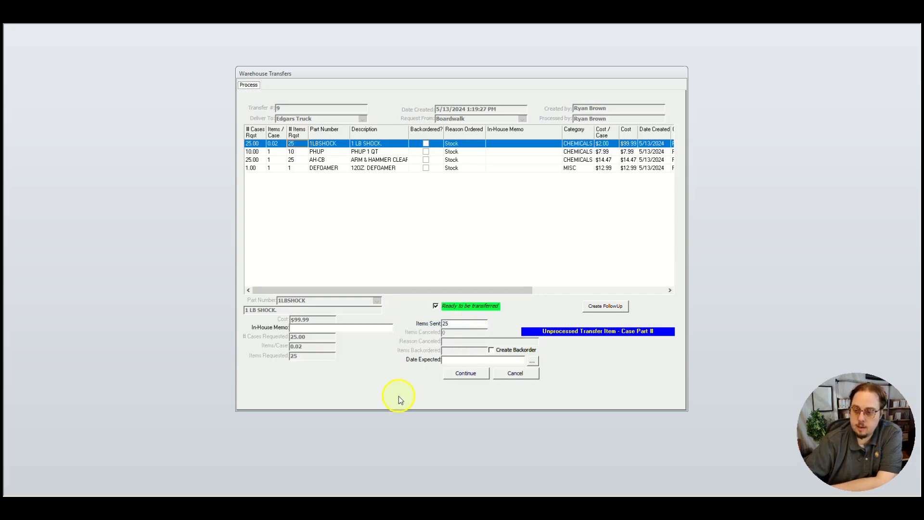
{"action": "left_click", "coordinate": [464, 374]}
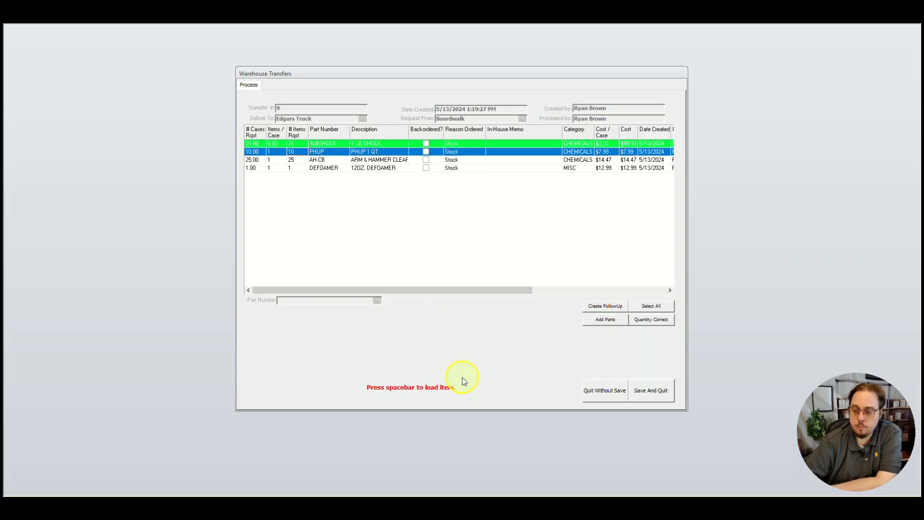
Mark PHUP, and then all four parts together, as ready to be transferred at the requested quantities.
{"action": "left_click", "coordinate": [652, 320]}
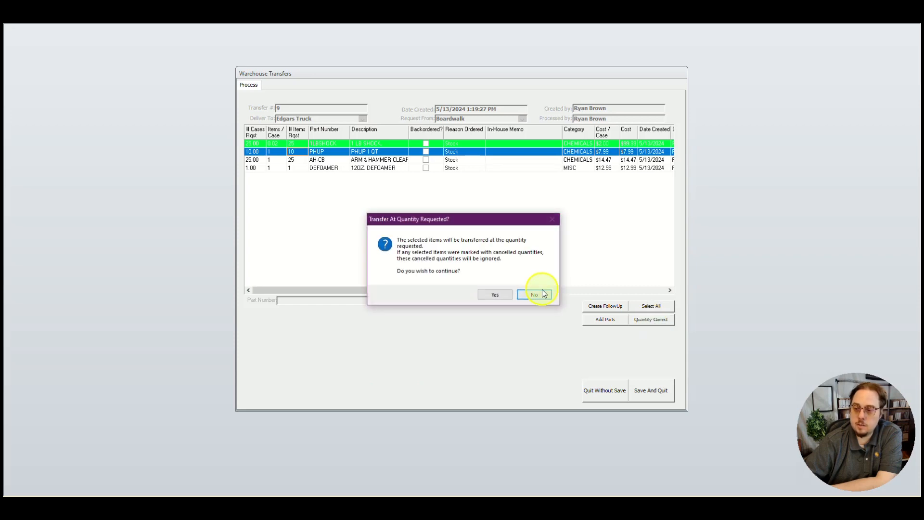
{"action": "left_click", "coordinate": [497, 298]}
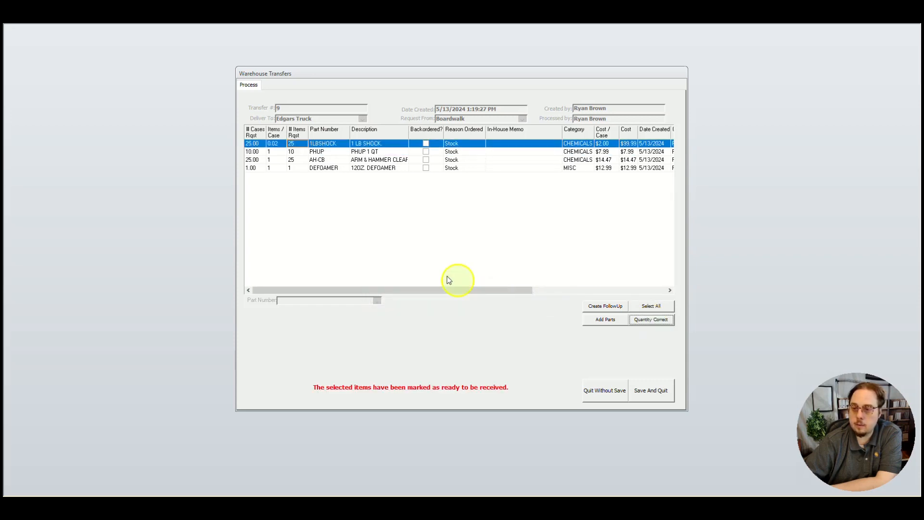
{"action": "left_click", "coordinate": [645, 307]}
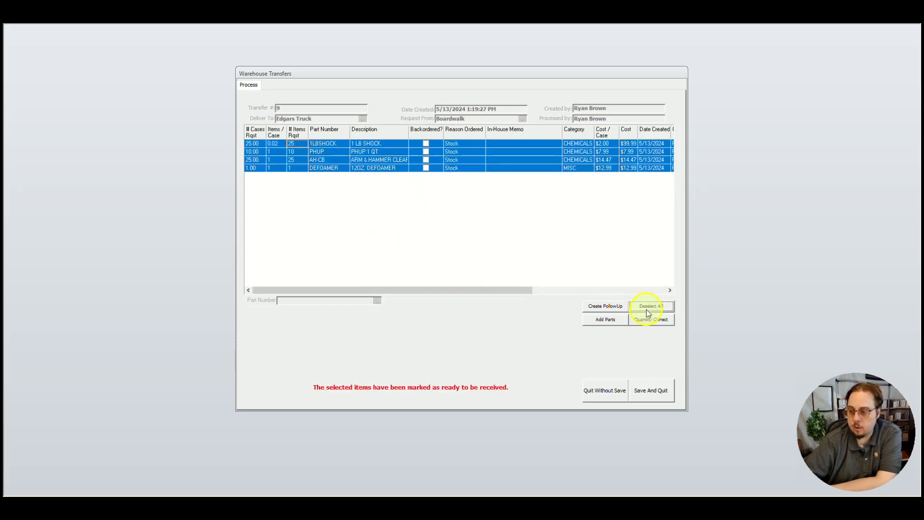
{"action": "left_click", "coordinate": [653, 322]}
{"action": "left_click", "coordinate": [497, 293]}
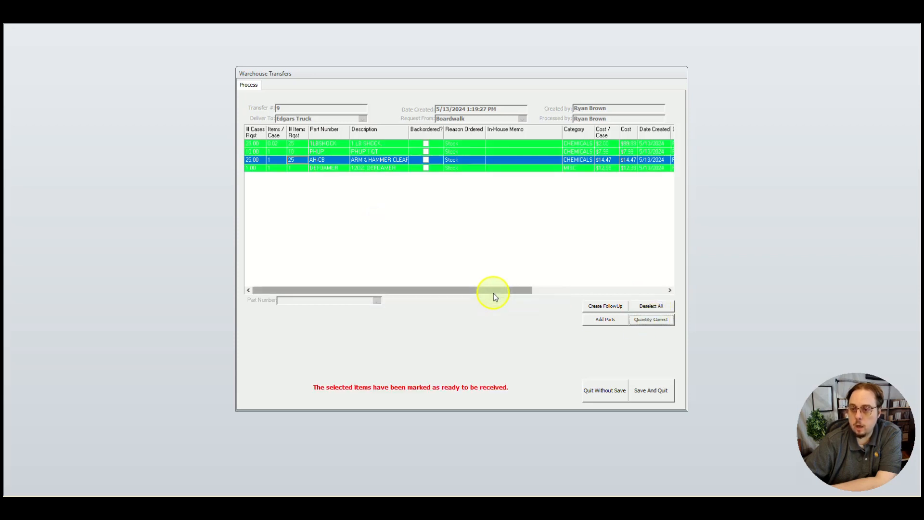
{"action": "left_click", "coordinate": [362, 151]}
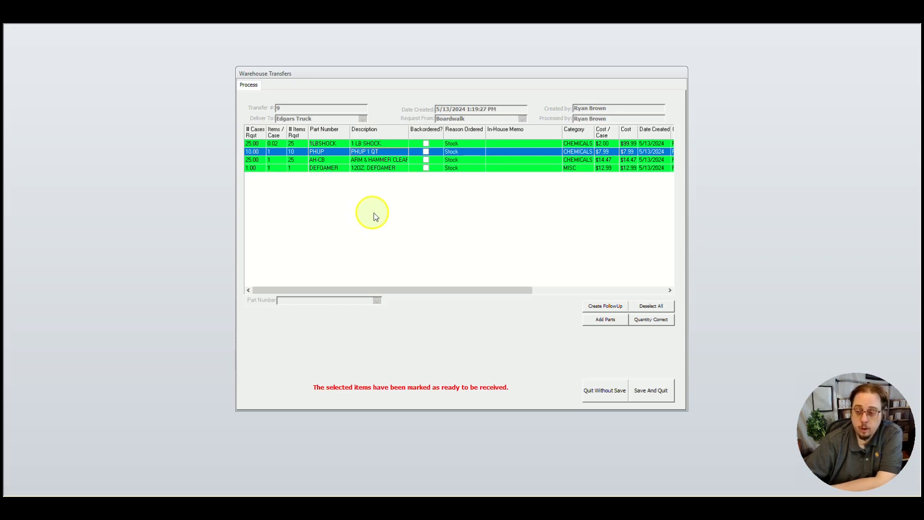
Save the processed transfer and send it to receiving at the destination warehouse.
{"action": "left_click", "coordinate": [650, 383]}
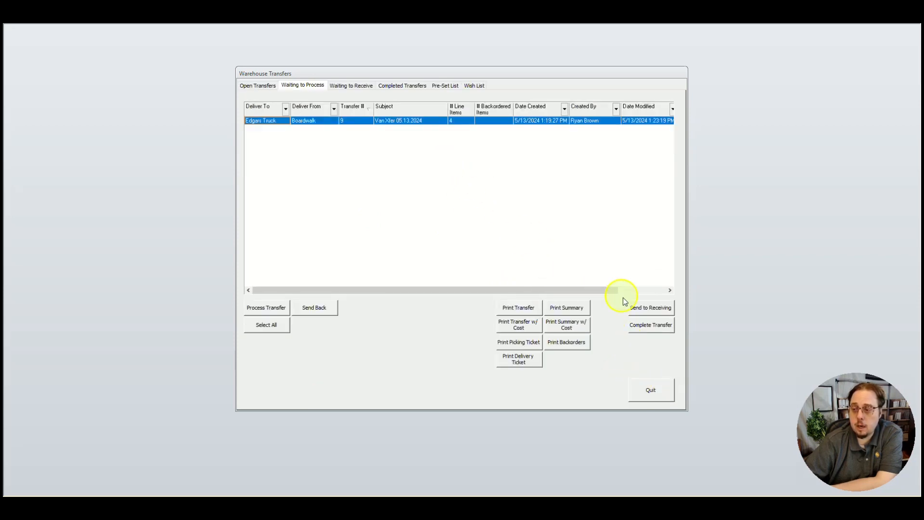
{"action": "left_click", "coordinate": [640, 310]}
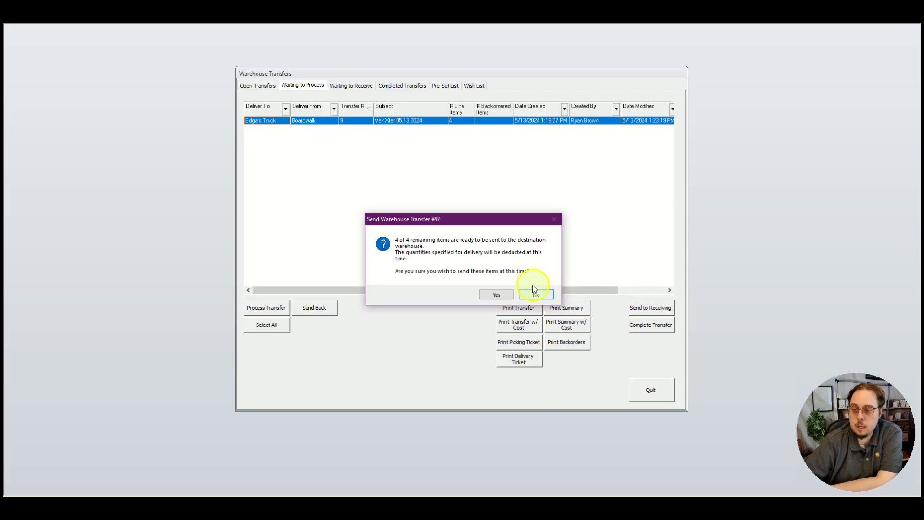
{"action": "left_click", "coordinate": [500, 295]}
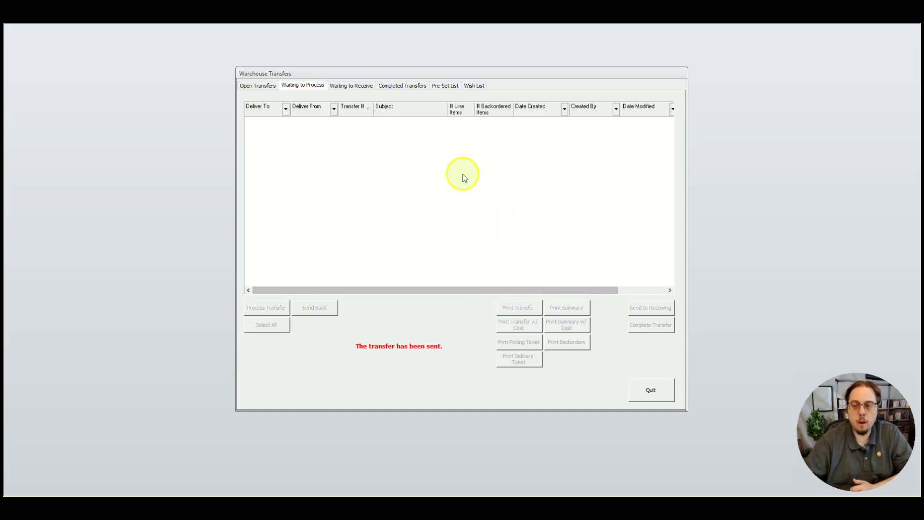
Open the Edgars Truck transfer waiting to be received and mark all its parts as received in the correct quantity.
{"action": "left_click", "coordinate": [346, 87]}
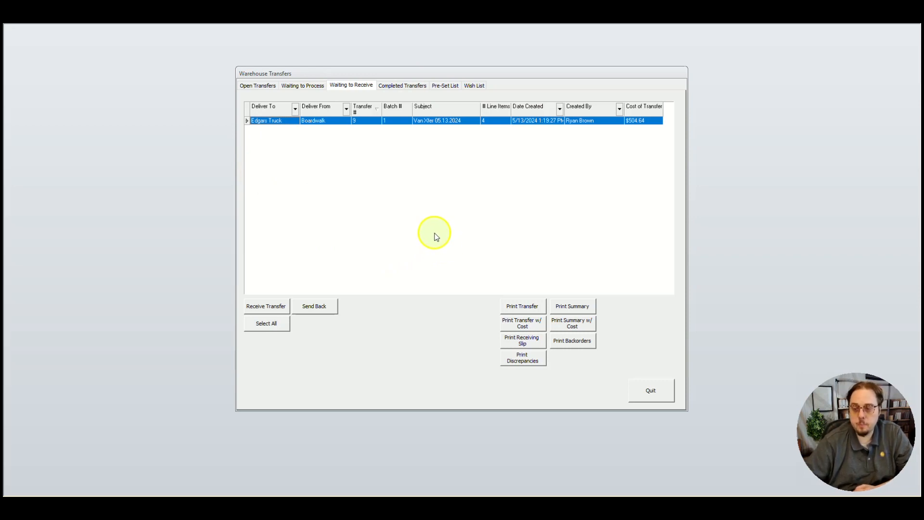
{"action": "double_click", "coordinate": [316, 122]}
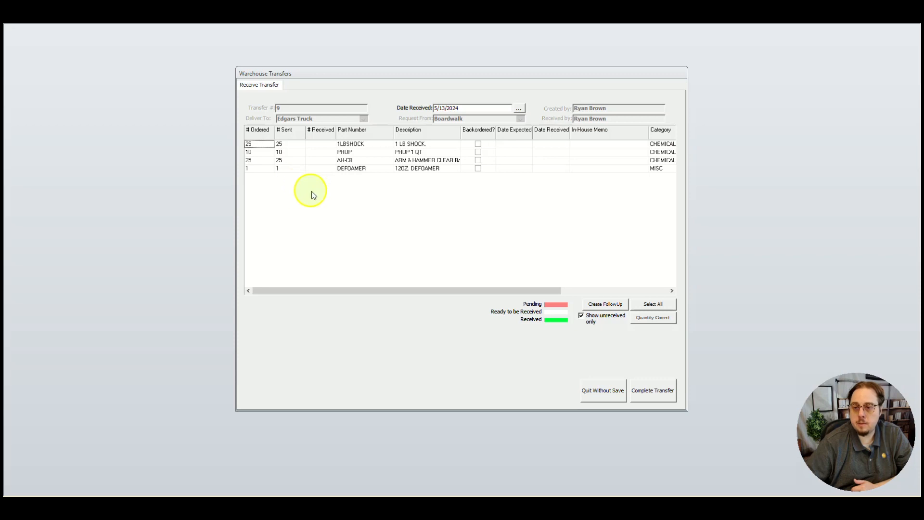
{"action": "left_click", "coordinate": [652, 305]}
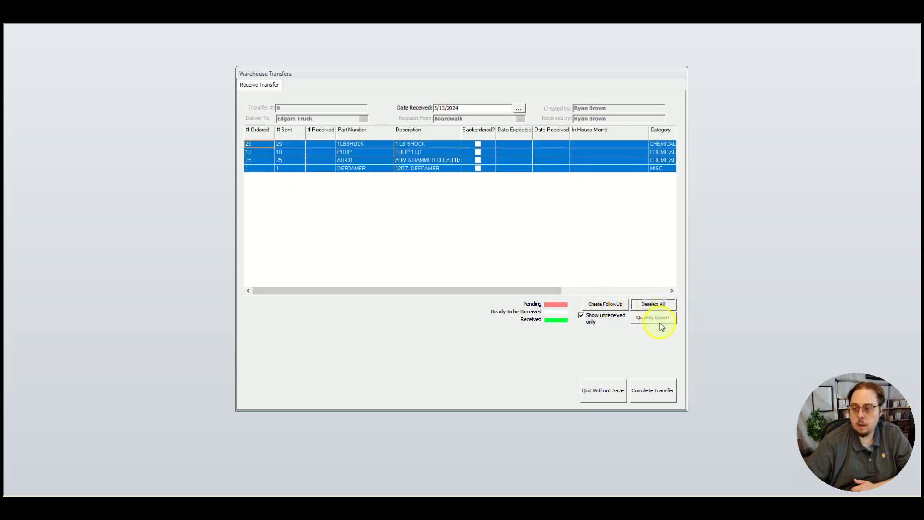
{"action": "left_click", "coordinate": [652, 317]}
{"action": "left_click", "coordinate": [495, 289]}
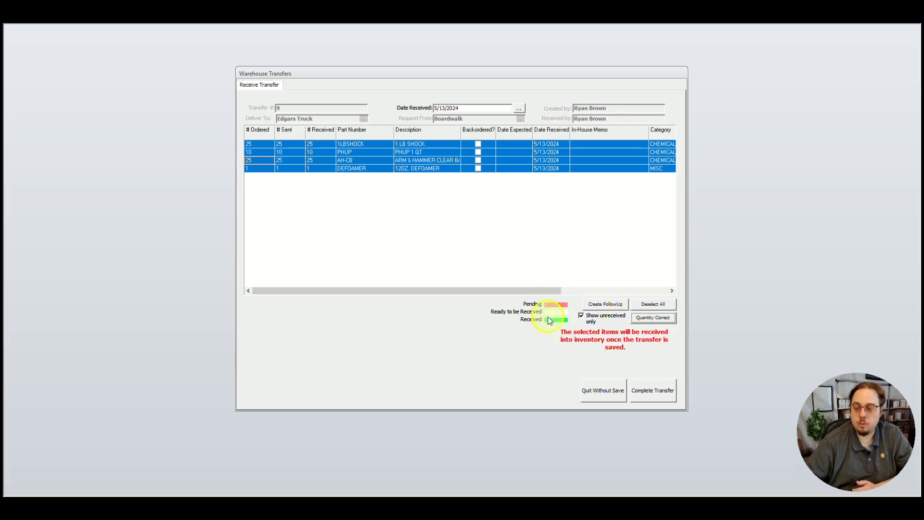
Set the items received for part AH-CB to 20.
{"action": "left_click", "coordinate": [311, 159]}
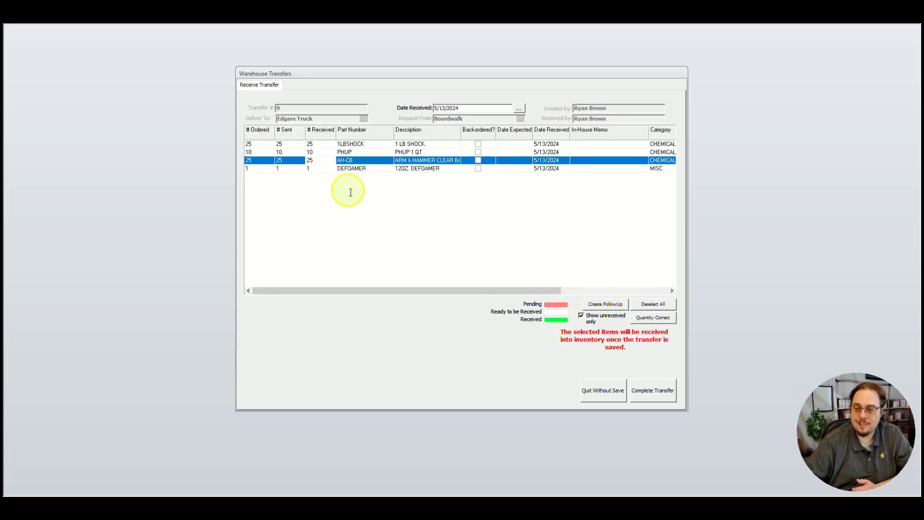
{"action": "double_click", "coordinate": [364, 162]}
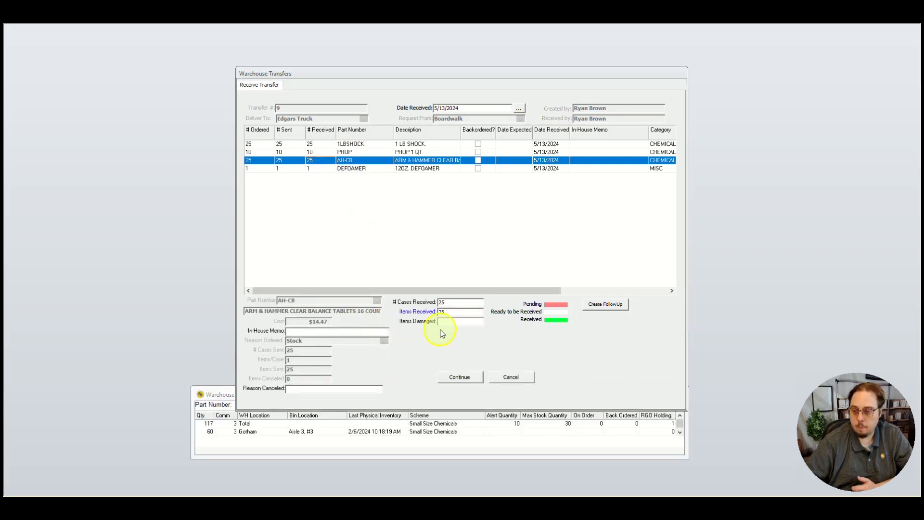
{"action": "left_click", "coordinate": [448, 312]}
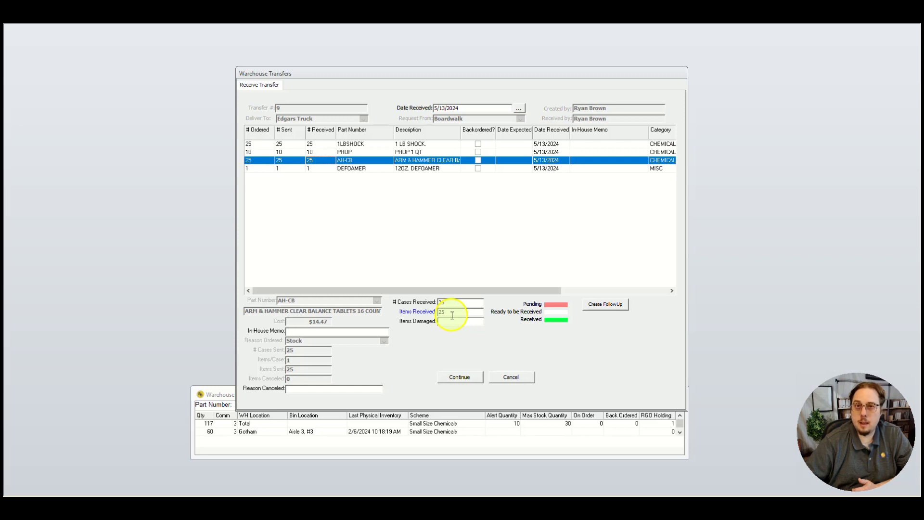
{"action": "double_click", "coordinate": [452, 315]}
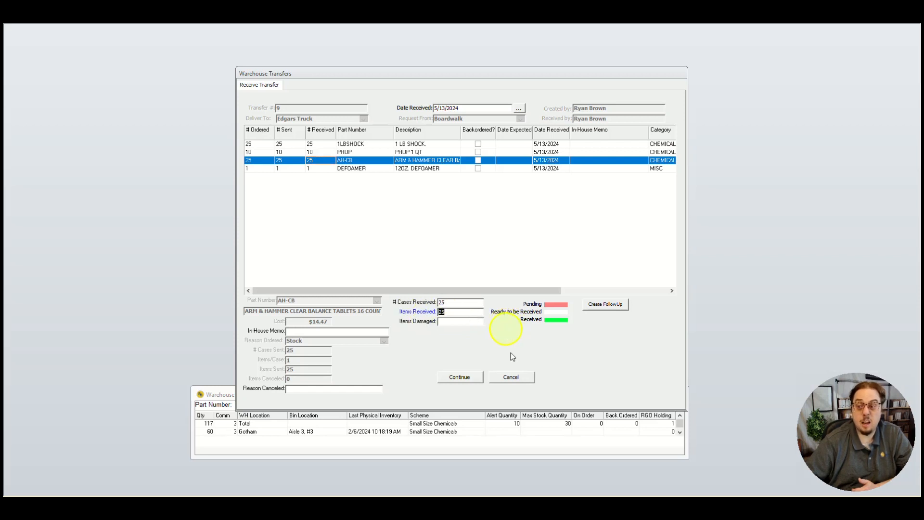
{"action": "type", "text": "2"}
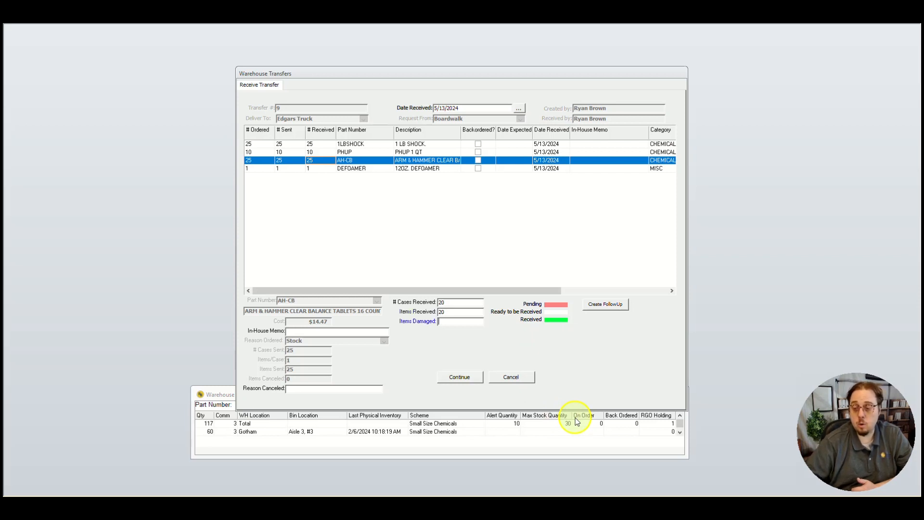
{"action": "left_click", "coordinate": [460, 375]}
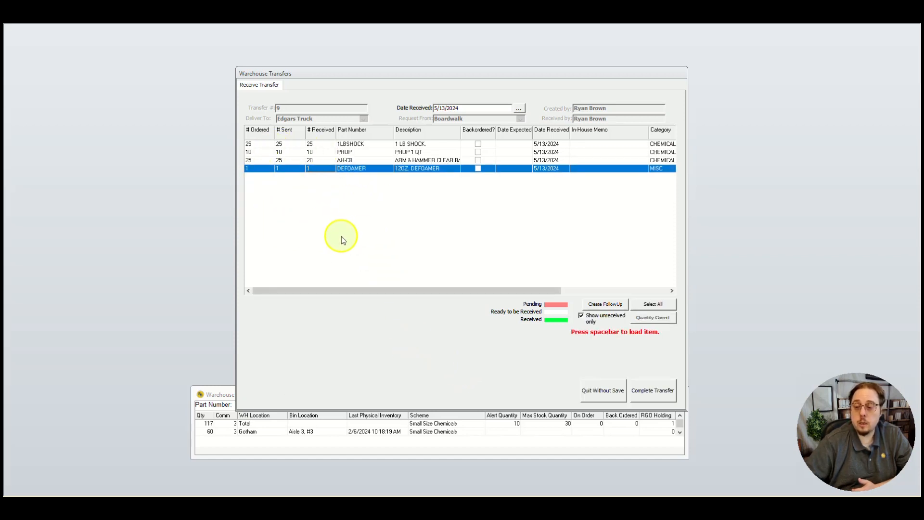
Record 5 damaged items for part AH-CB on the received transfer.
{"action": "left_click", "coordinate": [310, 161]}
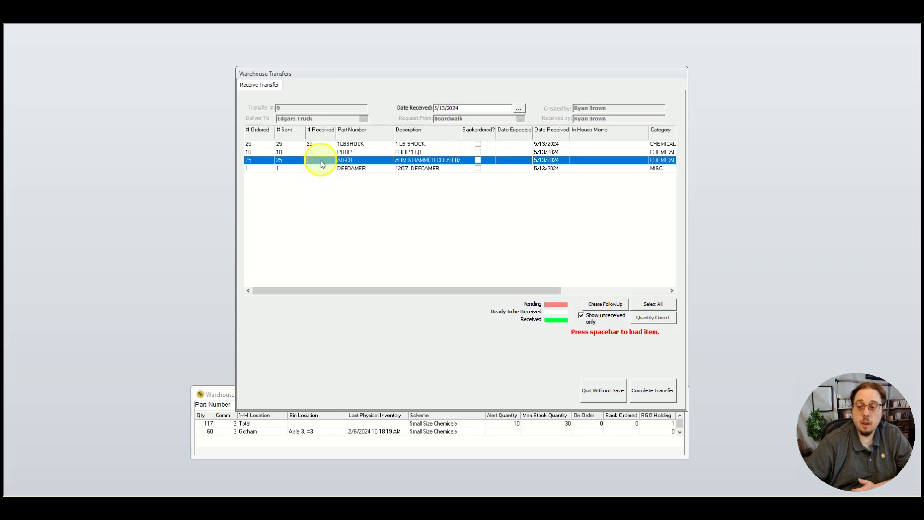
{"action": "key", "text": "space"}
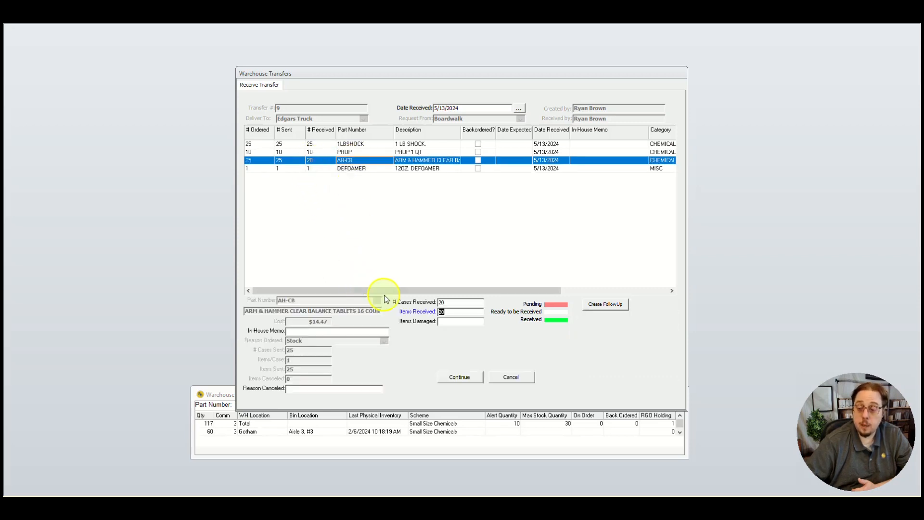
{"action": "left_click", "coordinate": [456, 324]}
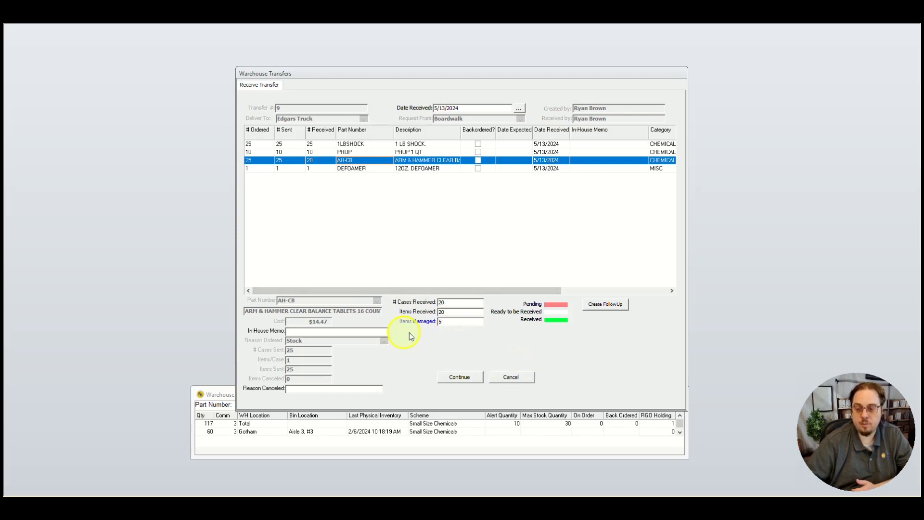
{"action": "left_click", "coordinate": [472, 378]}
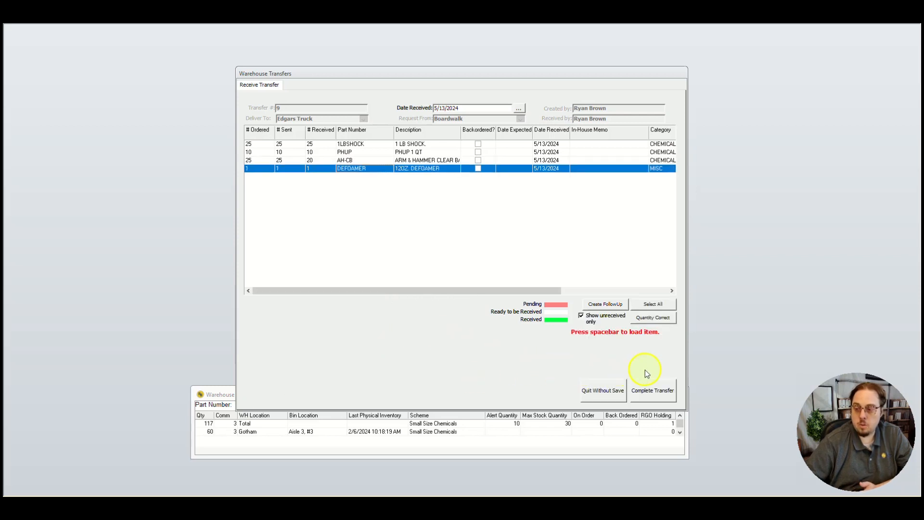
Complete the transfer, receiving the quantities into the destination warehouse and acknowledging the damaged items' move to RGO Holding.
{"action": "left_click", "coordinate": [656, 390]}
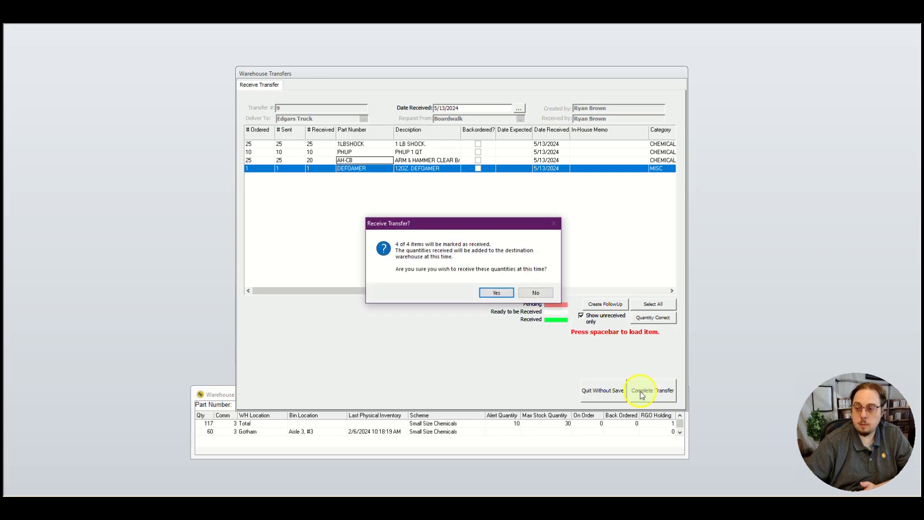
{"action": "left_click", "coordinate": [490, 293]}
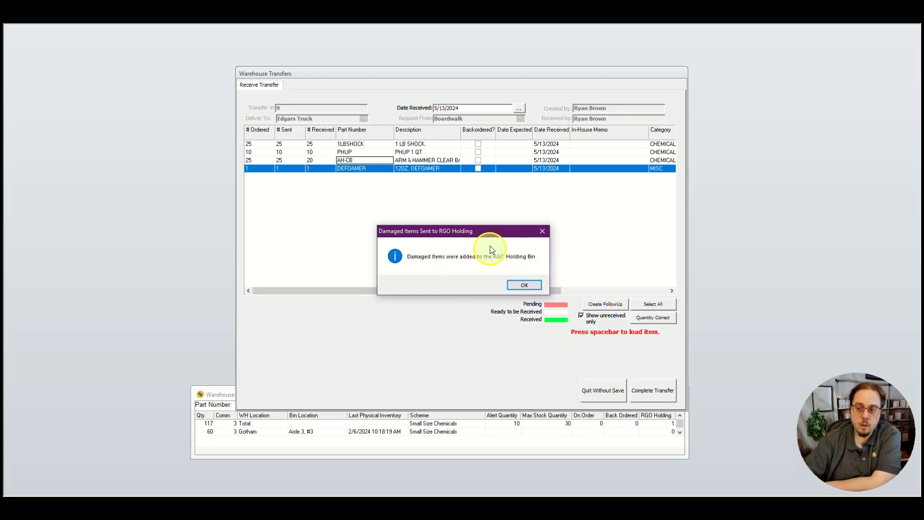
{"action": "left_click", "coordinate": [515, 288]}
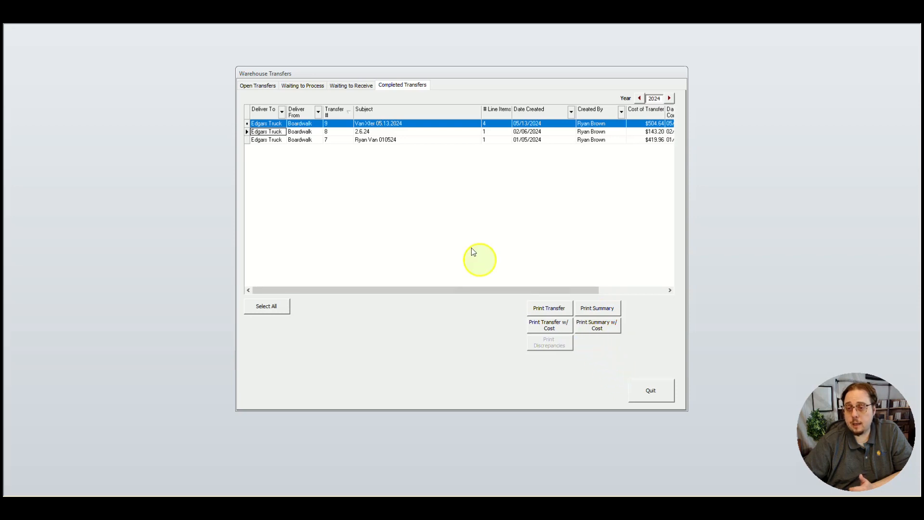
Start a new warehouse transfer from the open transfers list with the subject 5.13.24.
{"action": "left_click", "coordinate": [258, 86]}
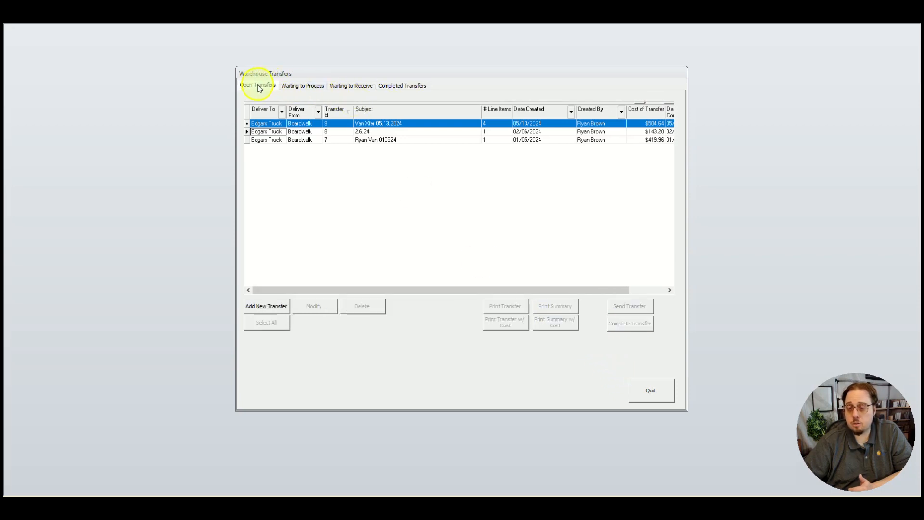
{"action": "left_click", "coordinate": [265, 306]}
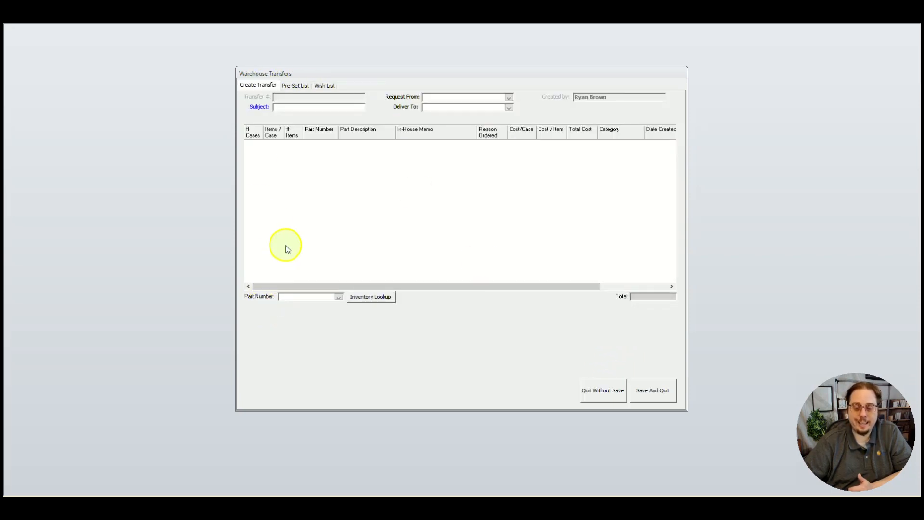
{"action": "type", "text": "5.13.24"}
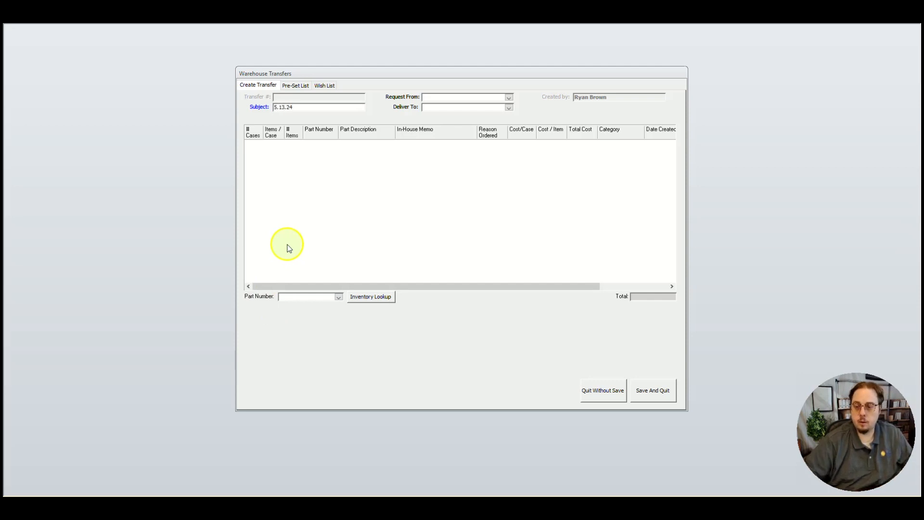
Add 1 case of the WATERMELONFLOAT part to the transfer, keeping Stock as the reason ordered.
{"action": "left_click", "coordinate": [338, 296]}
{"action": "left_click", "coordinate": [309, 342]}
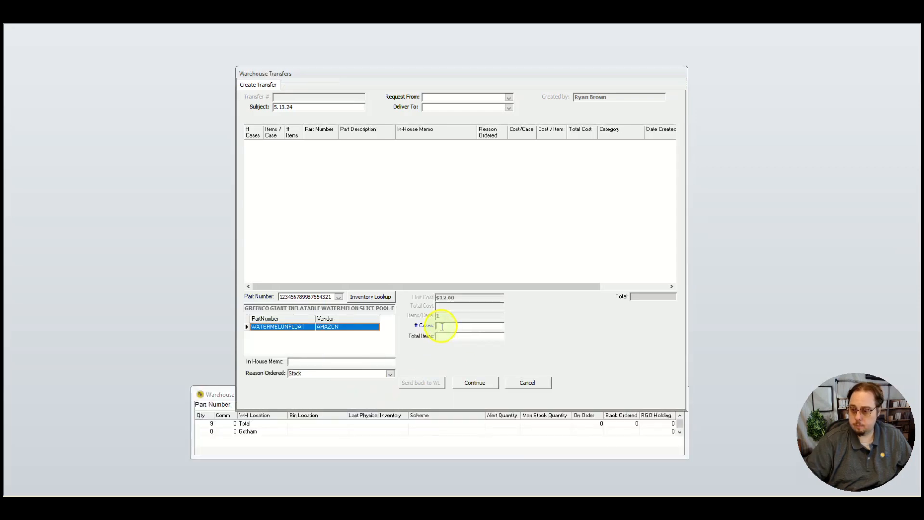
{"action": "type", "text": "1"}
{"action": "key", "text": "Tab"}
{"action": "left_click", "coordinate": [478, 383]}
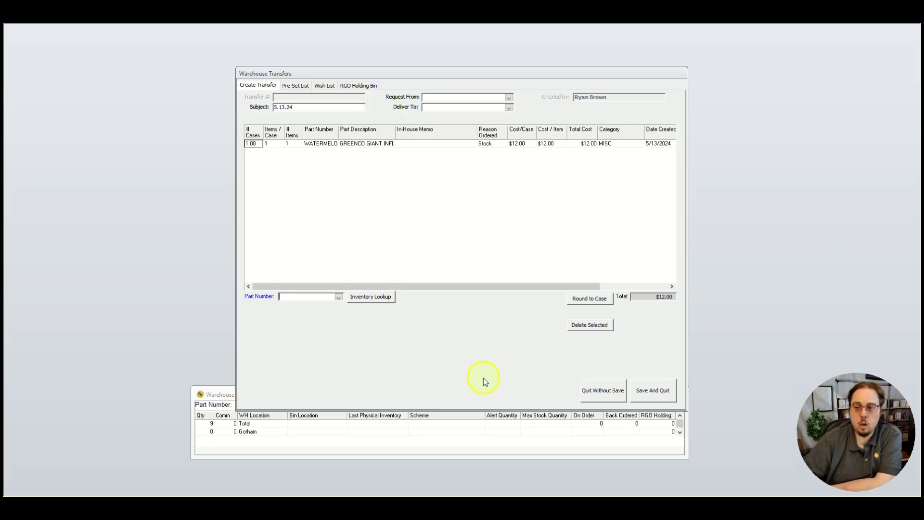
Request the transfer from the Bludhaven warehouse and deliver it to Gotham.
{"action": "left_click", "coordinate": [509, 99]}
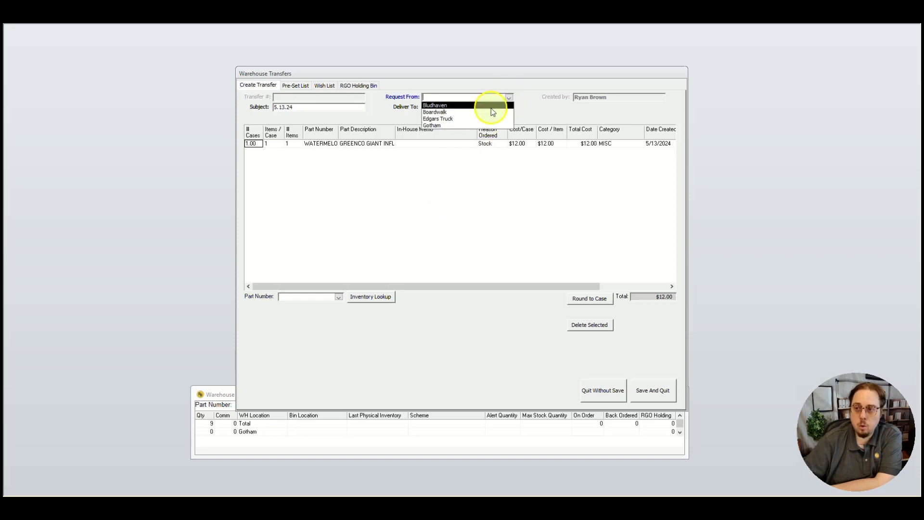
{"action": "left_click", "coordinate": [491, 104]}
{"action": "left_click", "coordinate": [509, 107]}
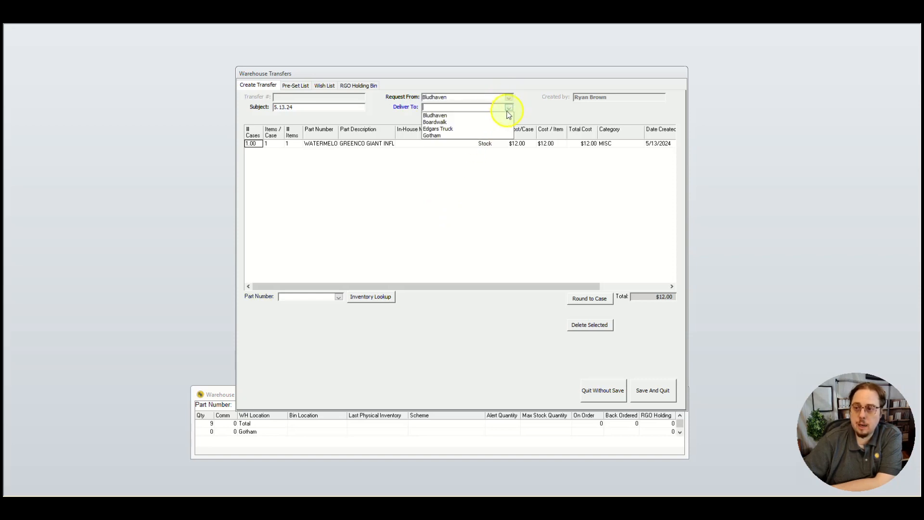
{"action": "left_click", "coordinate": [488, 135]}
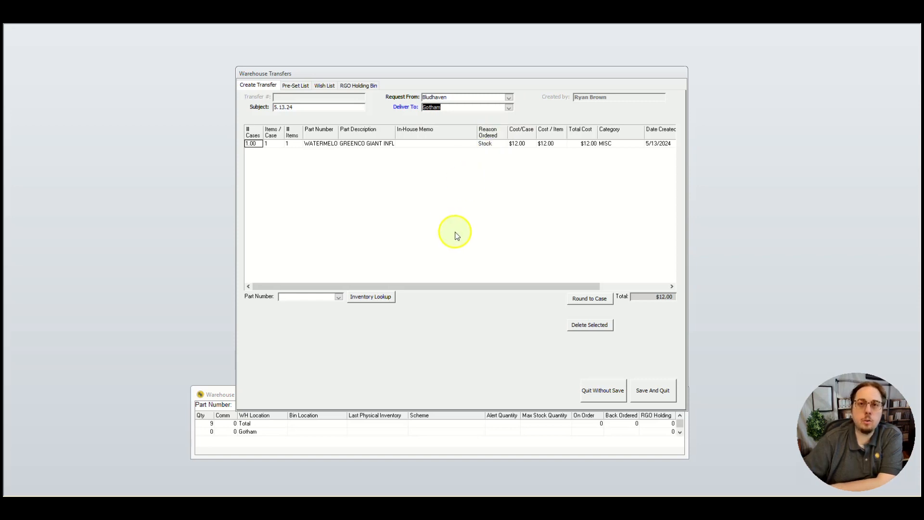
Save the new transfer and complete it directly from the open transfers, moving all its parts immediately.
{"action": "left_click", "coordinate": [669, 393]}
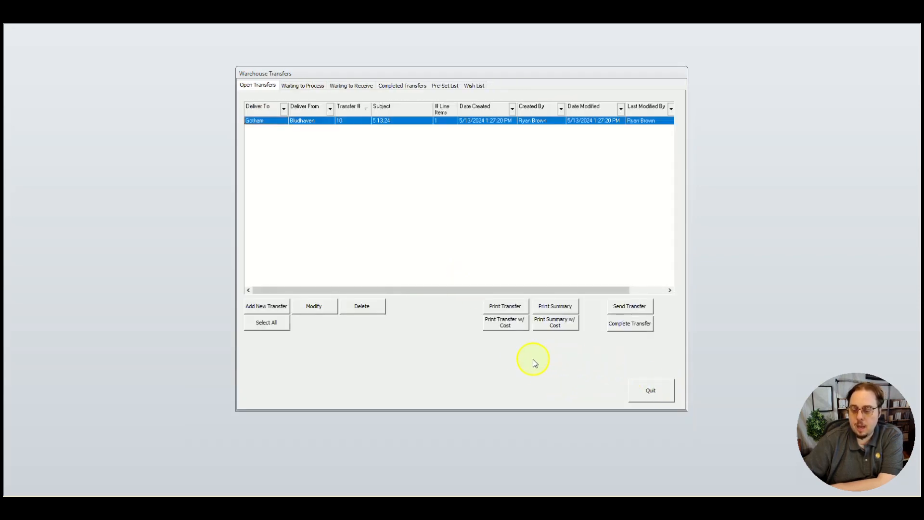
{"action": "left_click", "coordinate": [634, 327]}
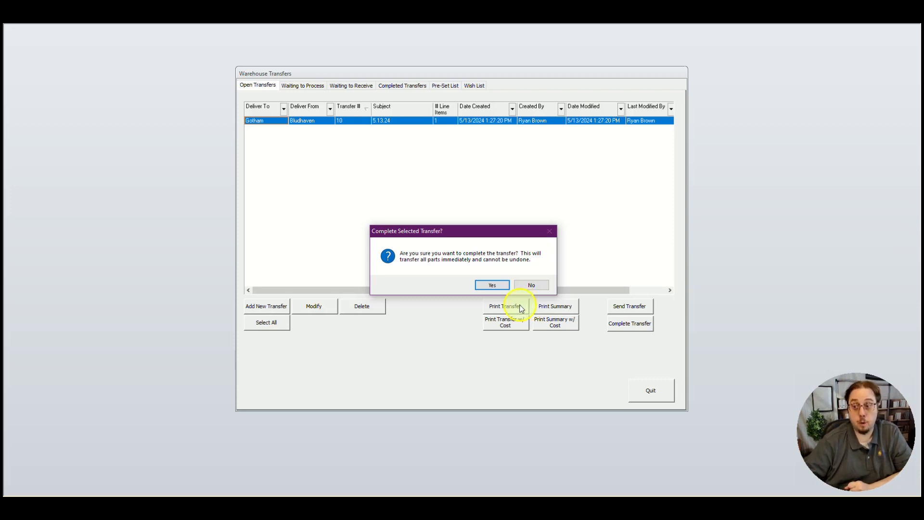
{"action": "left_click", "coordinate": [490, 285]}
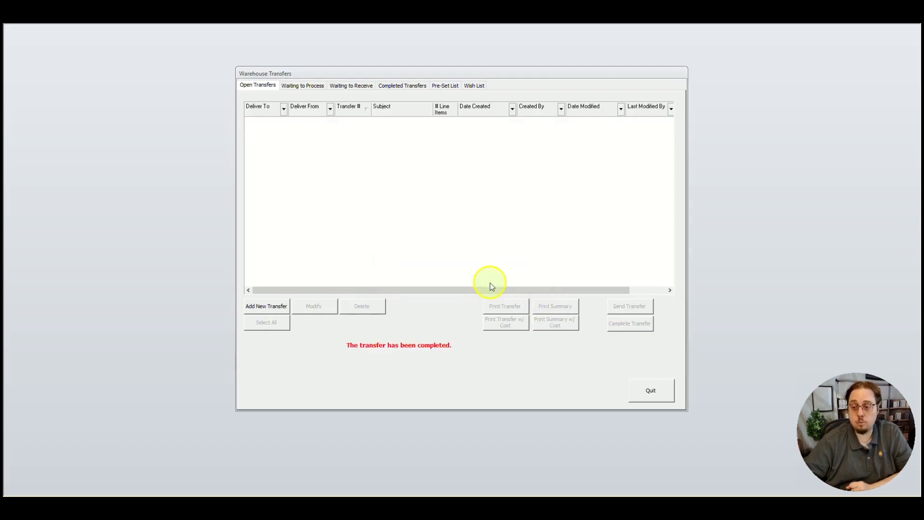